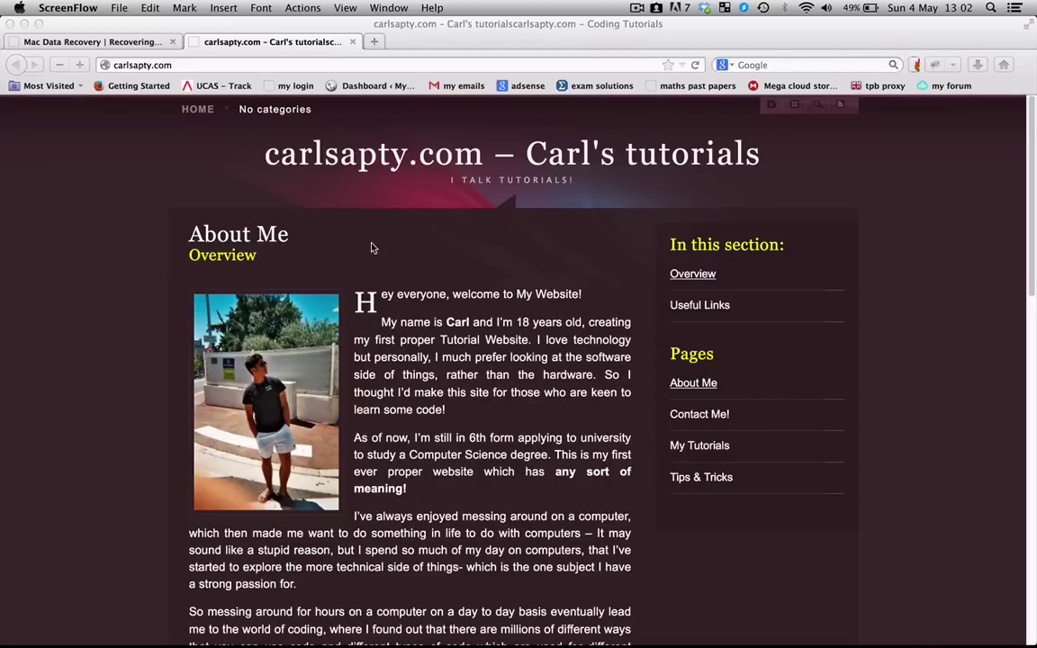
Step: Close the carlsapty.com browser tab and clear the remaining browser window away to show the desktop
left_click(352, 42)
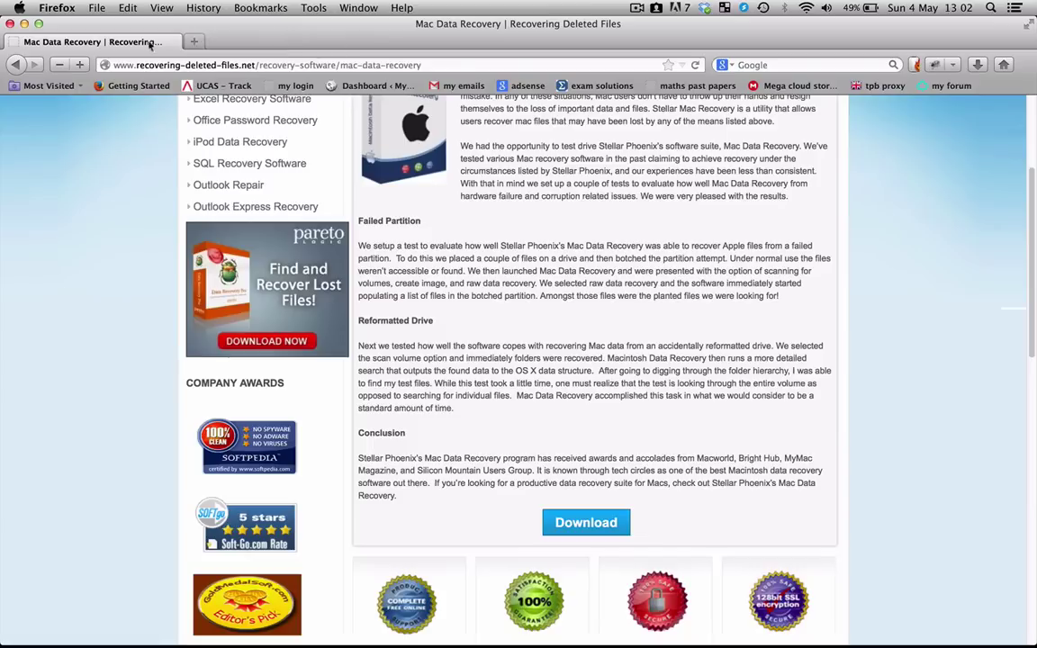
key("super+w")
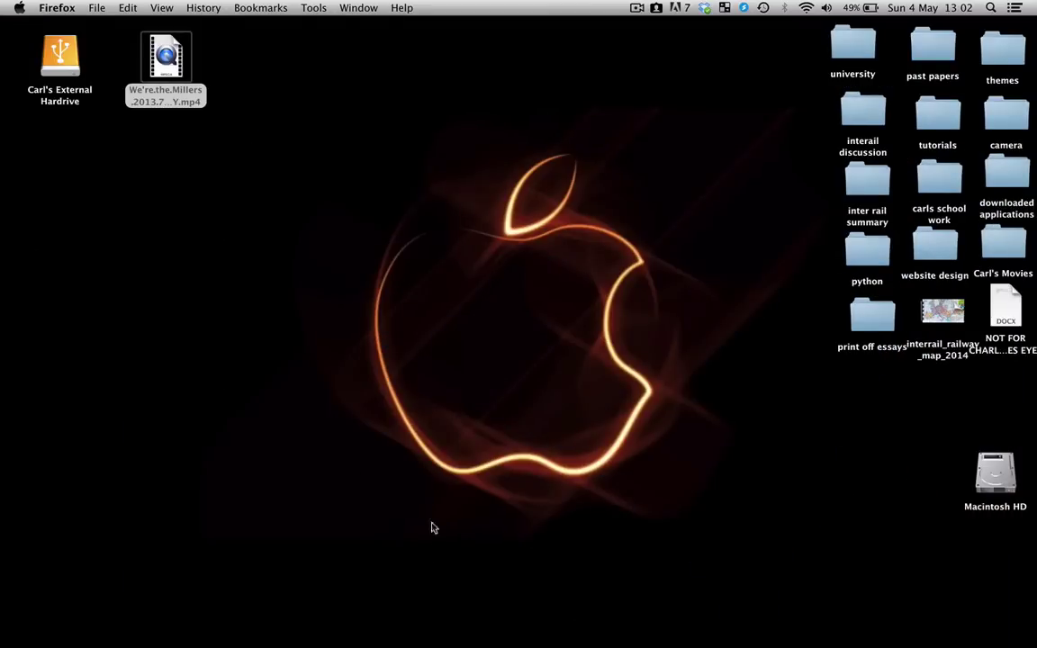
left_click(431, 476)
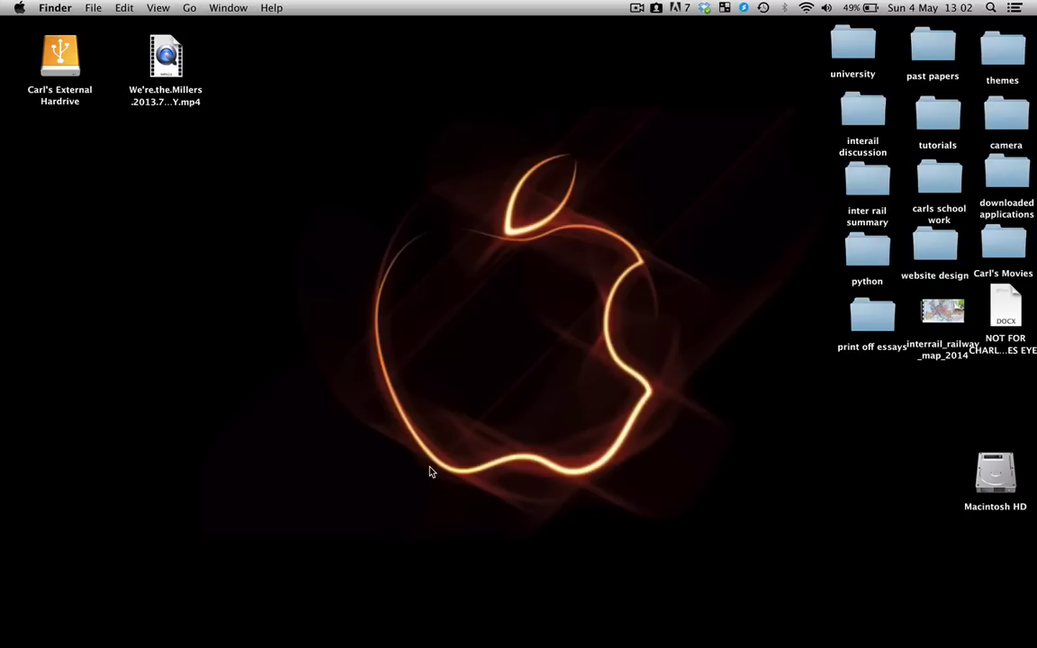
Step: Move the We're.the.Millers MP4 file from the desktop to the Trash and empty the Trash
left_click_drag(162, 72, 785, 640)
right_click(786, 634)
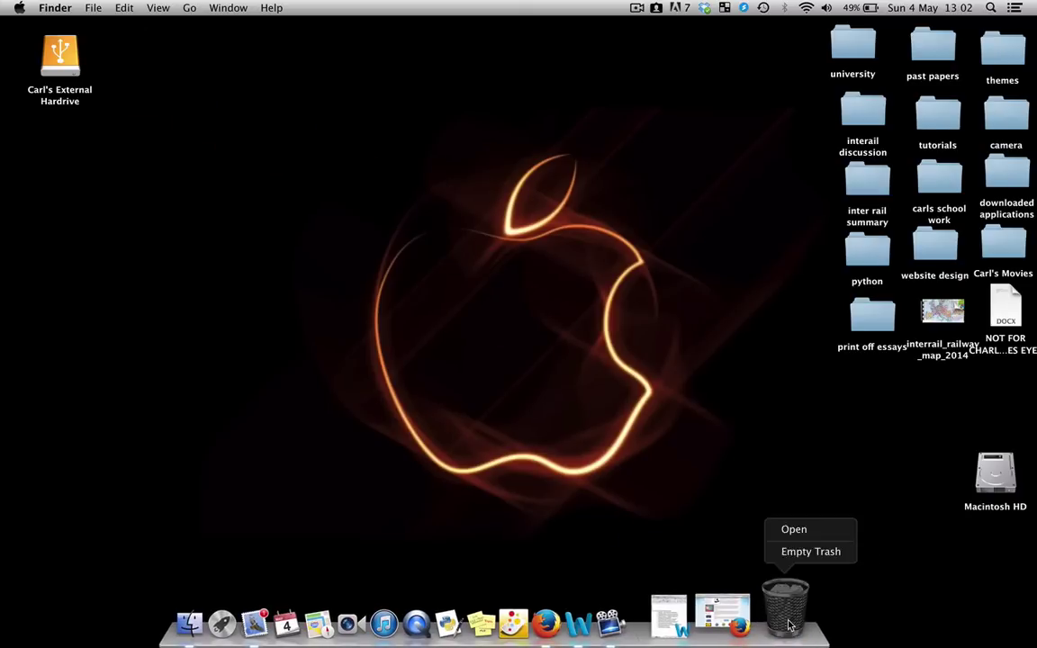
left_click(810, 552)
key("Return")
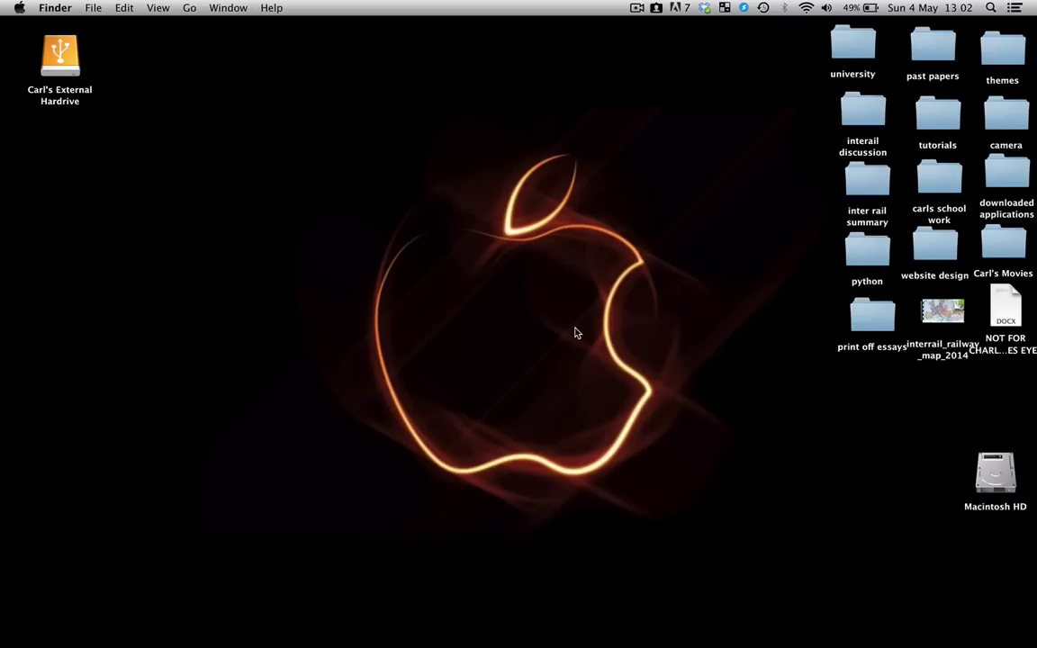
left_click(286, 637)
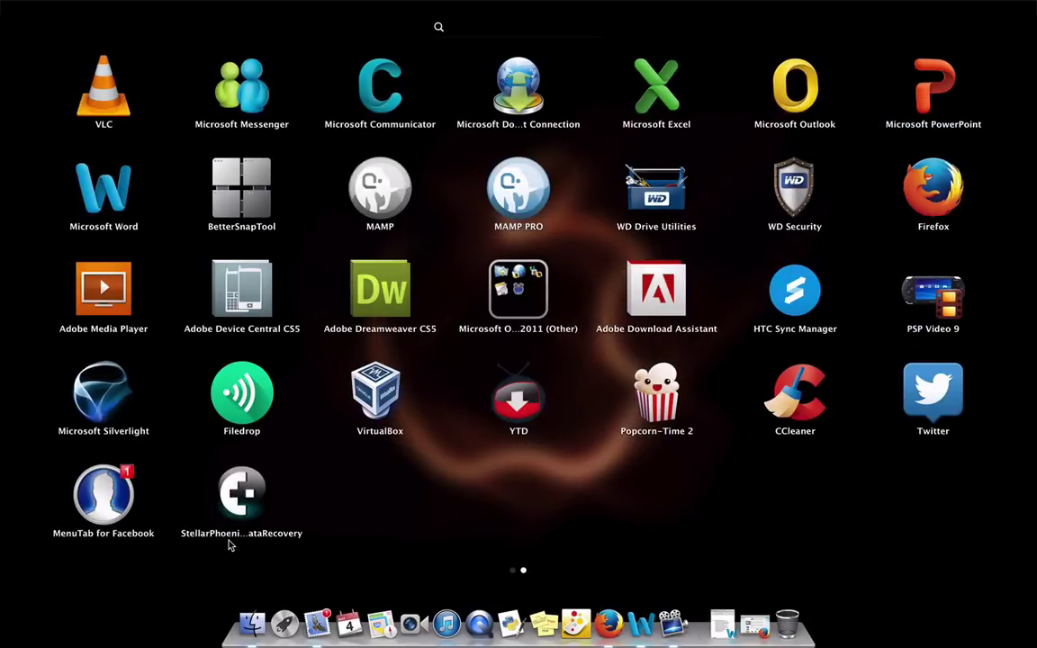
left_click(231, 545)
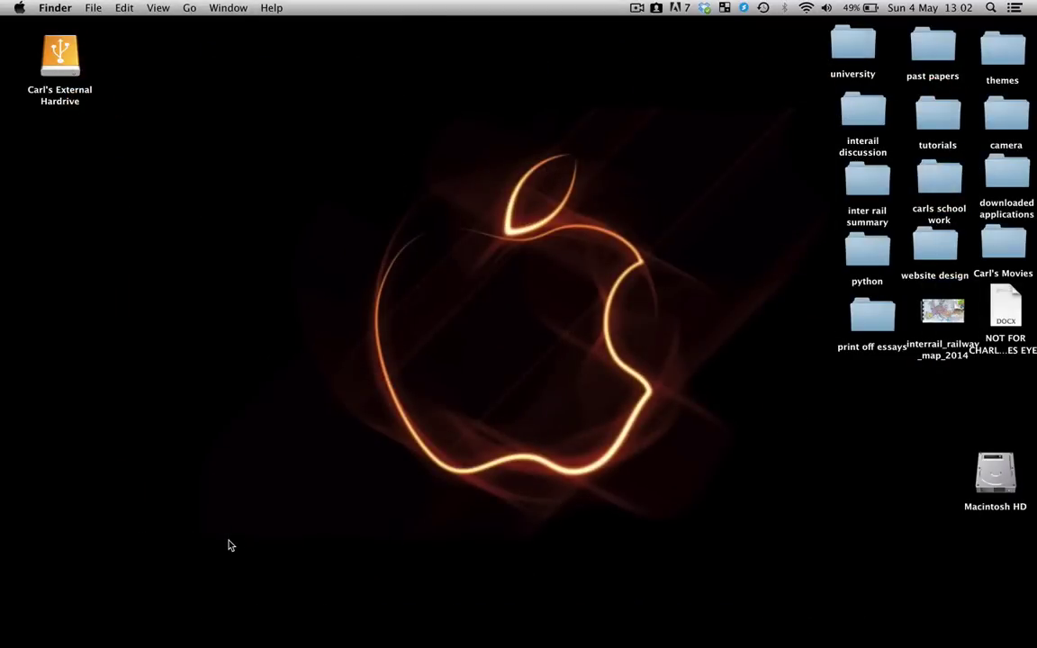
Step: Open the Security & Privacy system preferences and unlock them with the account password
left_click(20, 8)
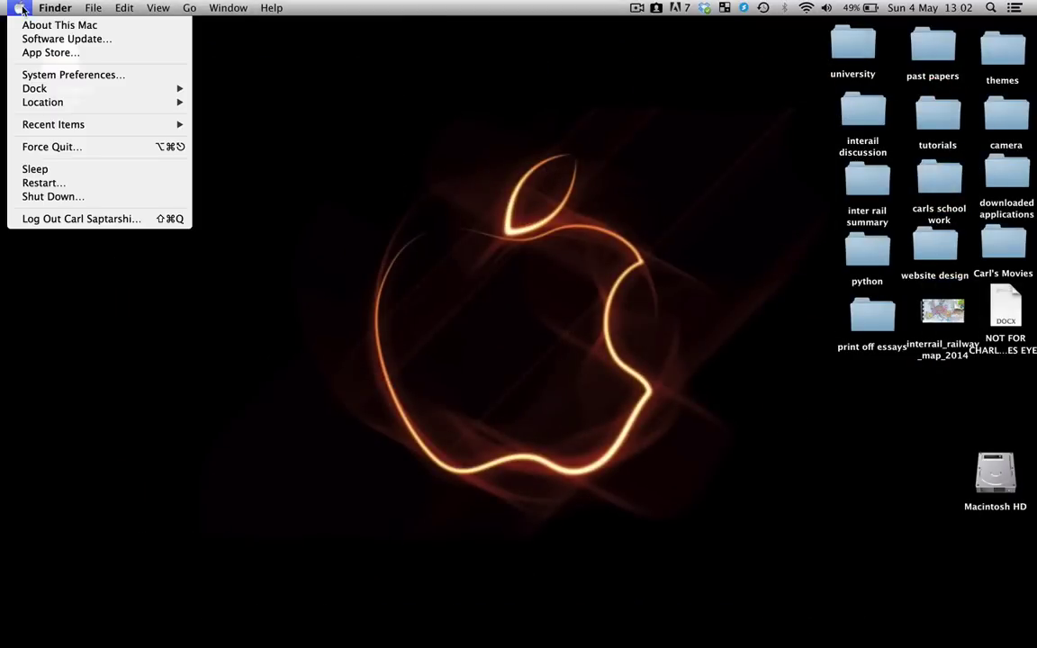
left_click(54, 76)
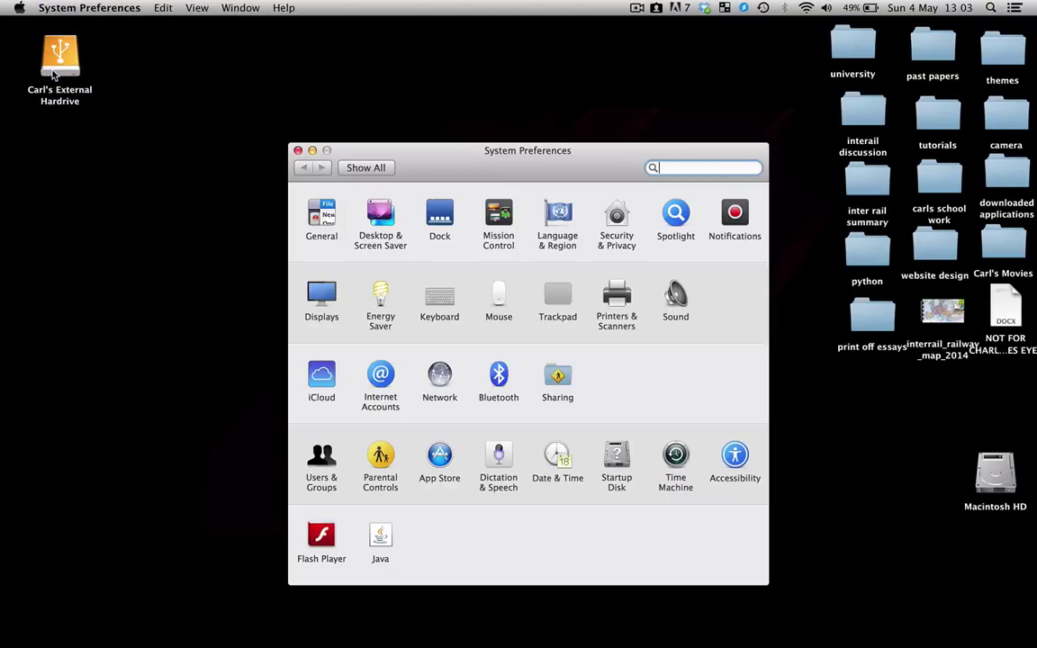
left_click(616, 216)
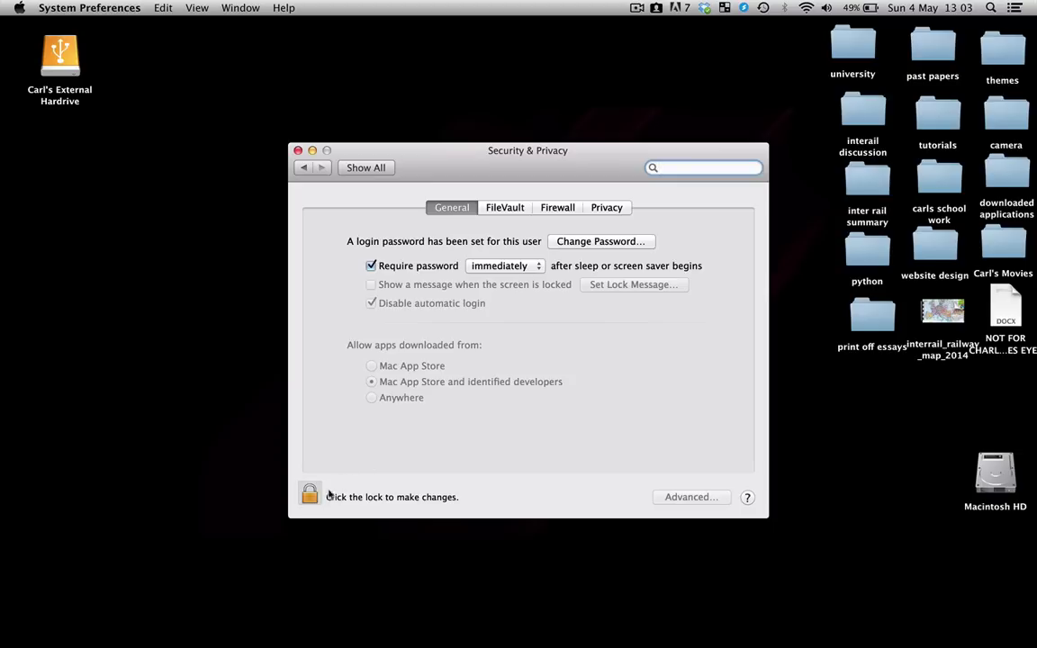
left_click(310, 495)
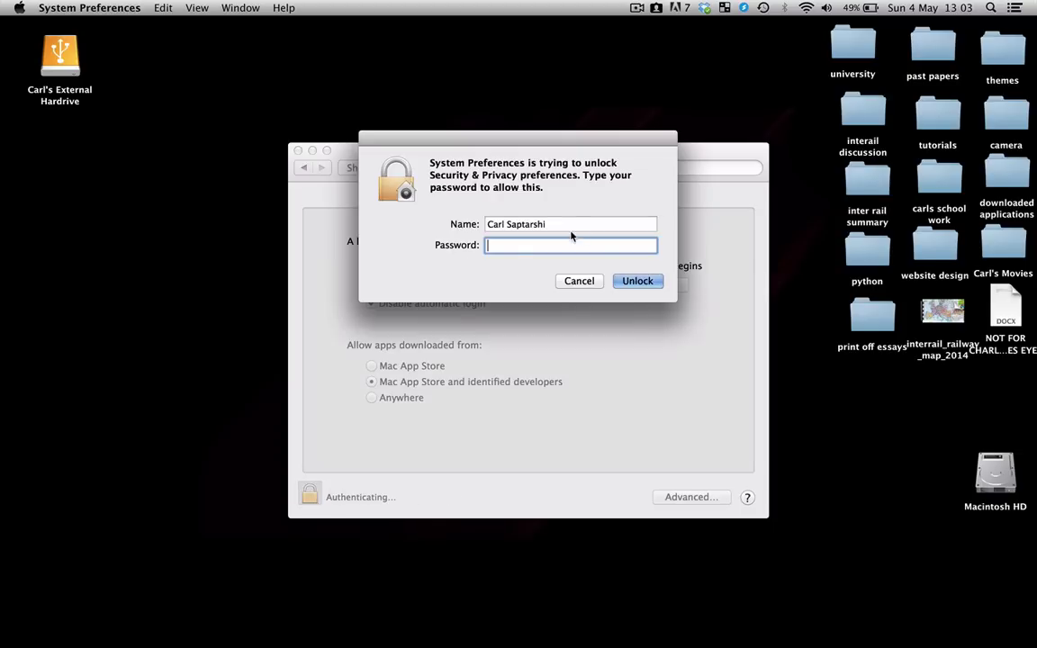
type("•••••••••••••••••")
key("Return")
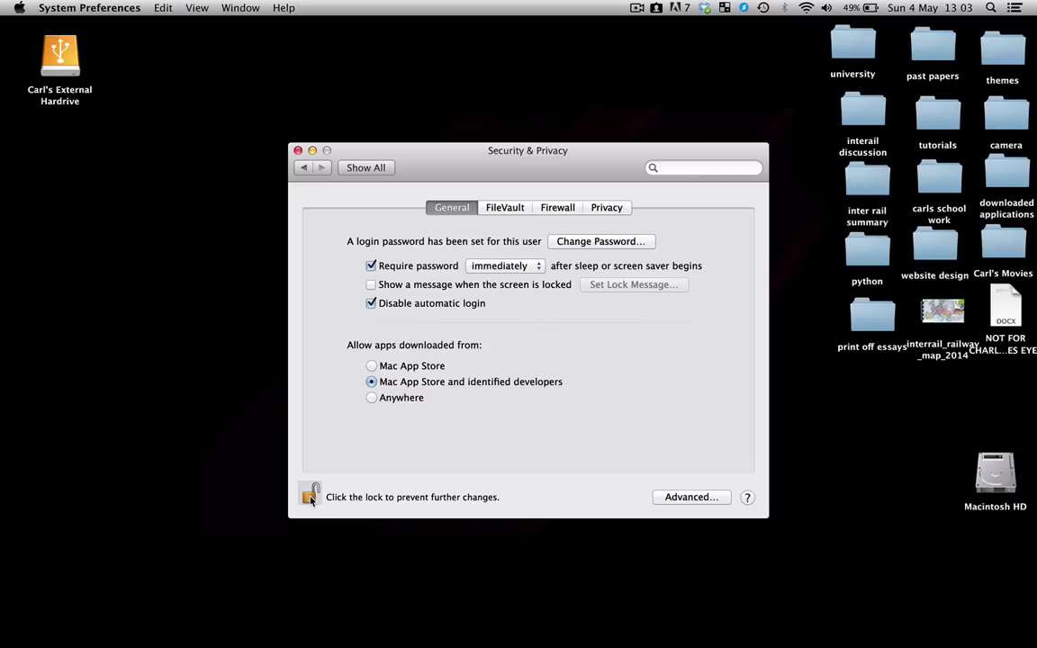
Step: Lock the Security & Privacy settings again and close System Preferences
left_click(314, 498)
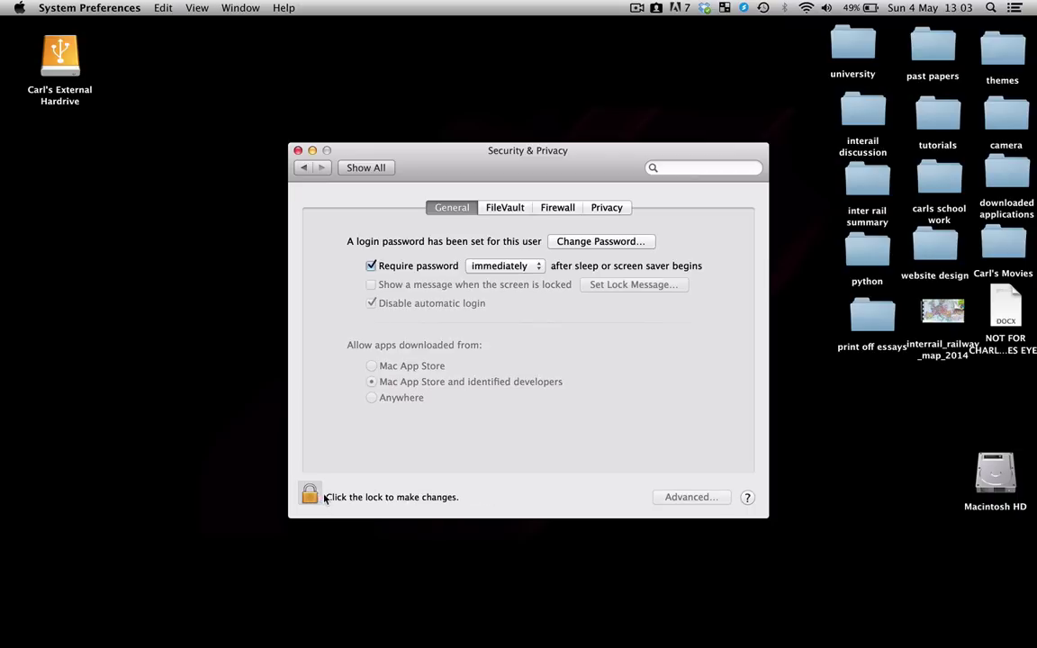
left_click(298, 150)
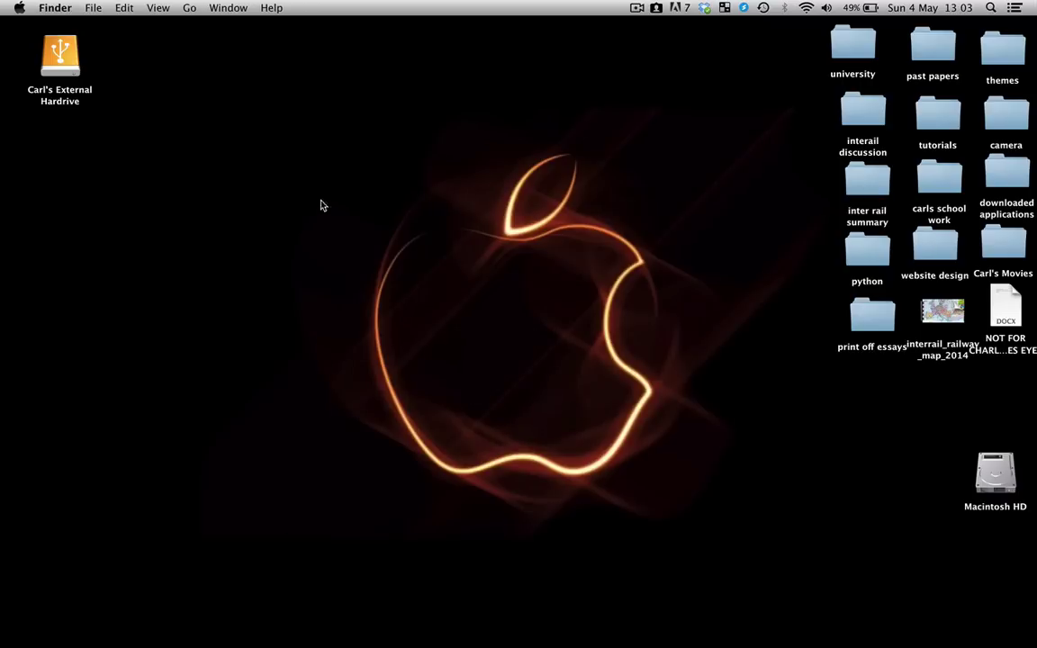
Step: Switch to Firefox and download the Stellar Phoenix installer from the Mac Data Recovery page
mouse_move(561, 639)
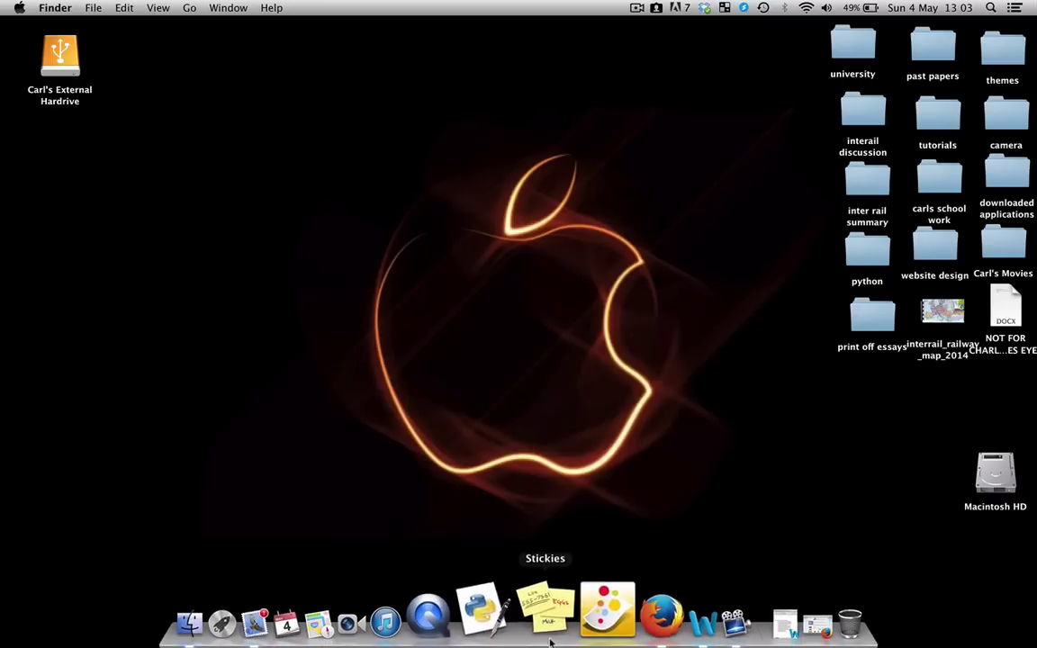
left_click(658, 616)
scroll(462, 290, "up", 3)
scroll(462, 289, "up", 2)
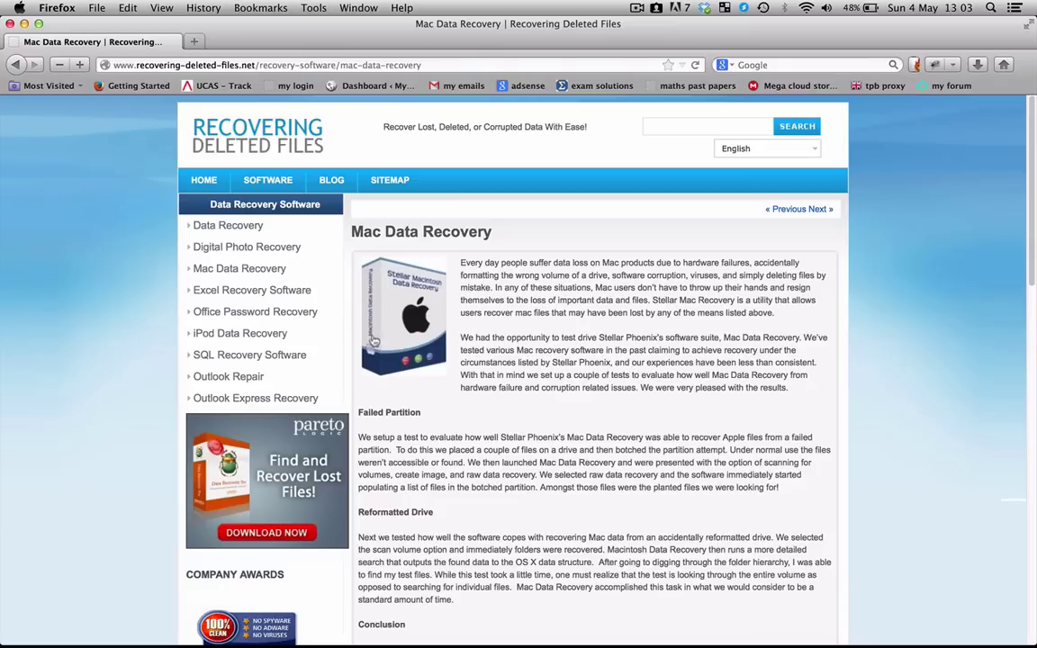
scroll(432, 432, "down", 3)
scroll(453, 455, "down", 1)
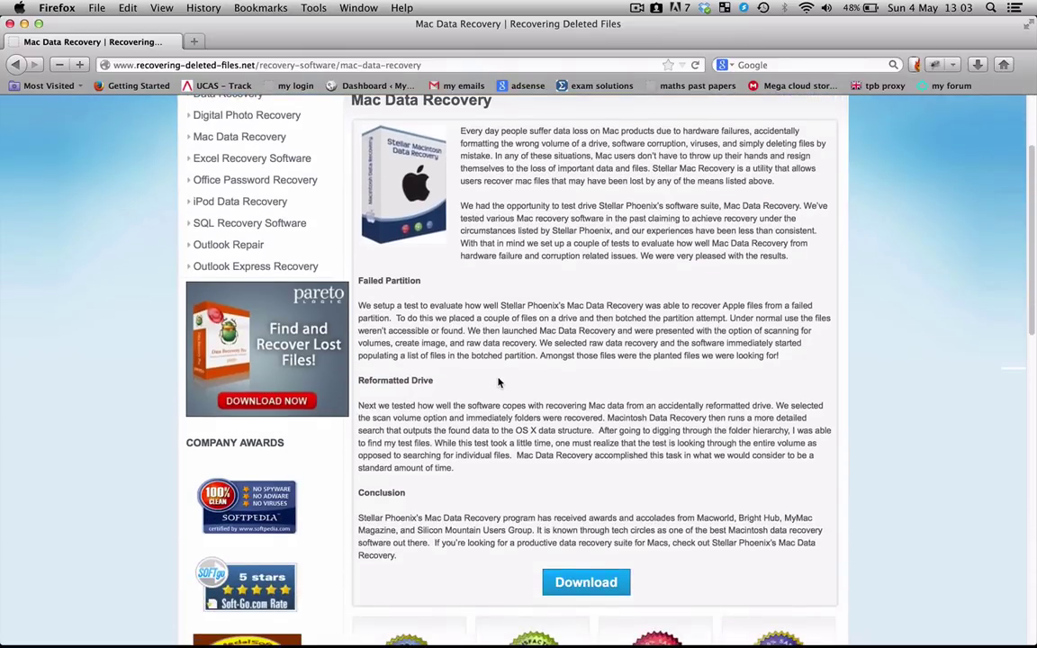
left_click(563, 583)
left_click(458, 143)
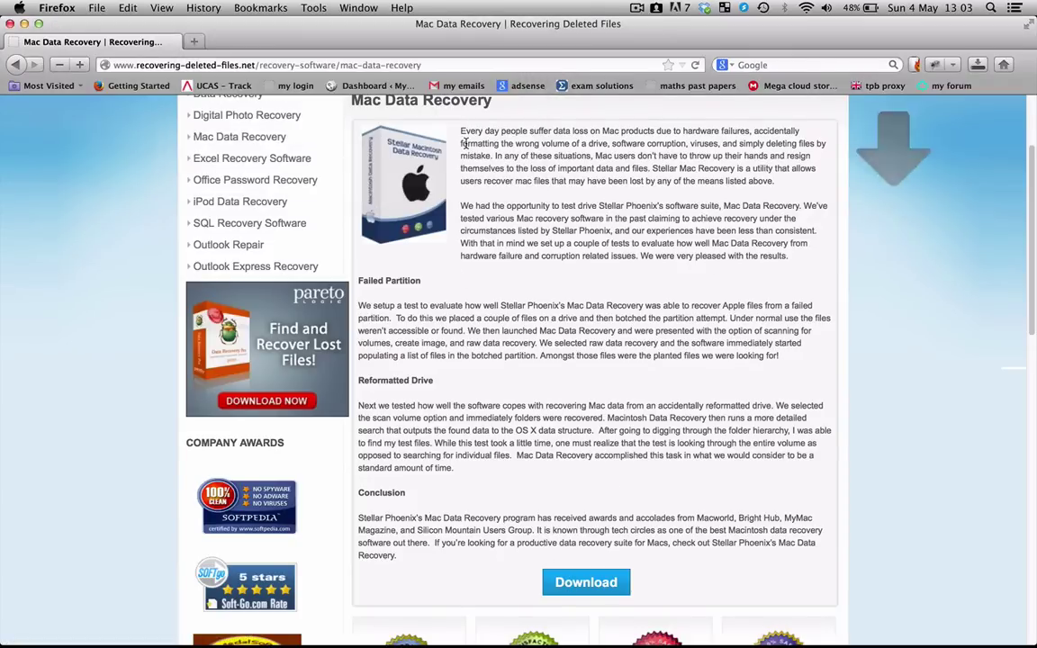
Step: Check the installer's download progress and close the browser window
left_click(981, 67)
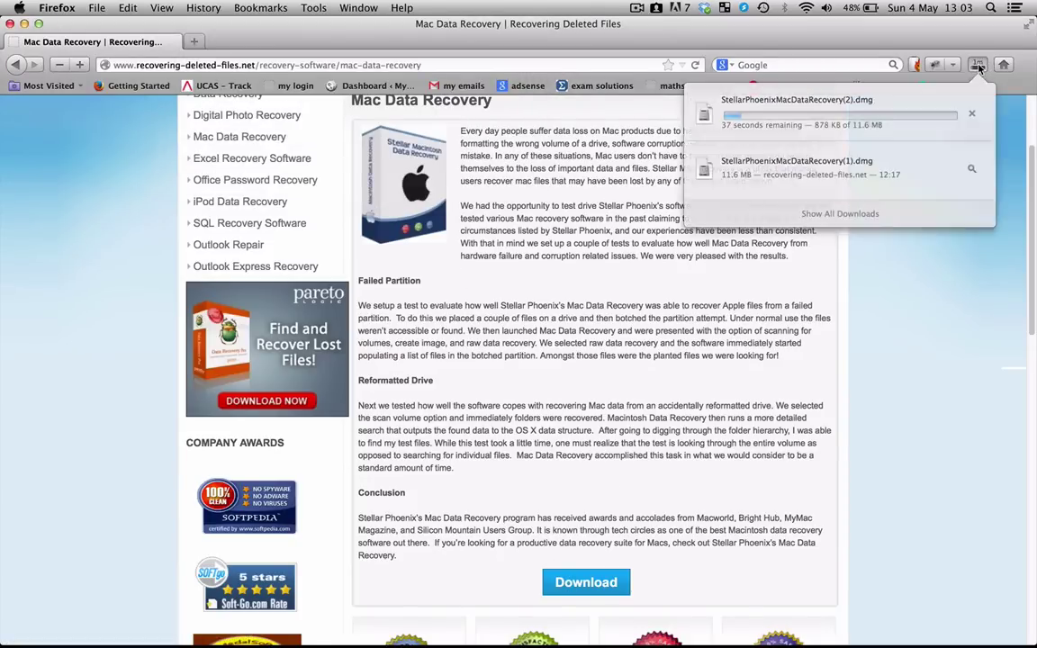
left_click(910, 273)
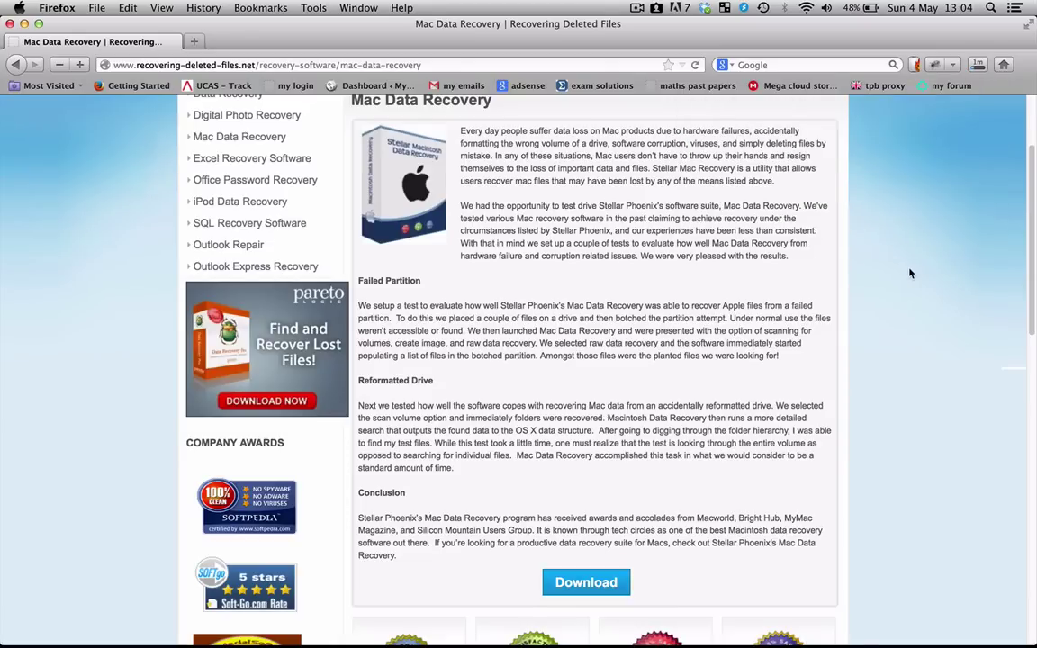
left_click(9, 24)
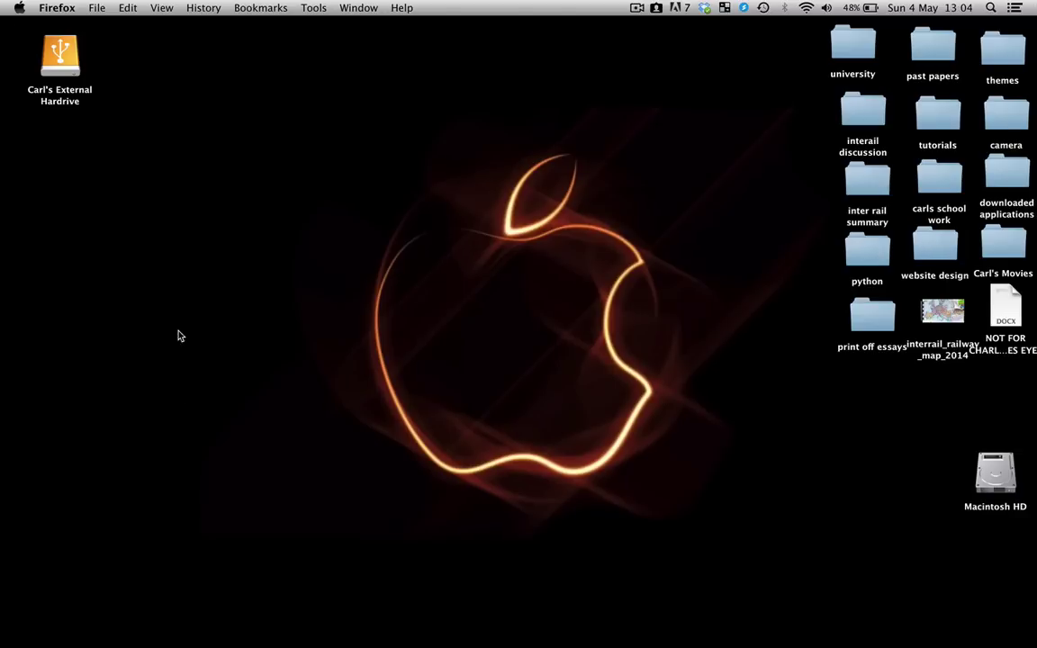
Step: Launch StellarPhoenixMacDataRecovery from Launchpad and authorize it with the account password
left_click(312, 624)
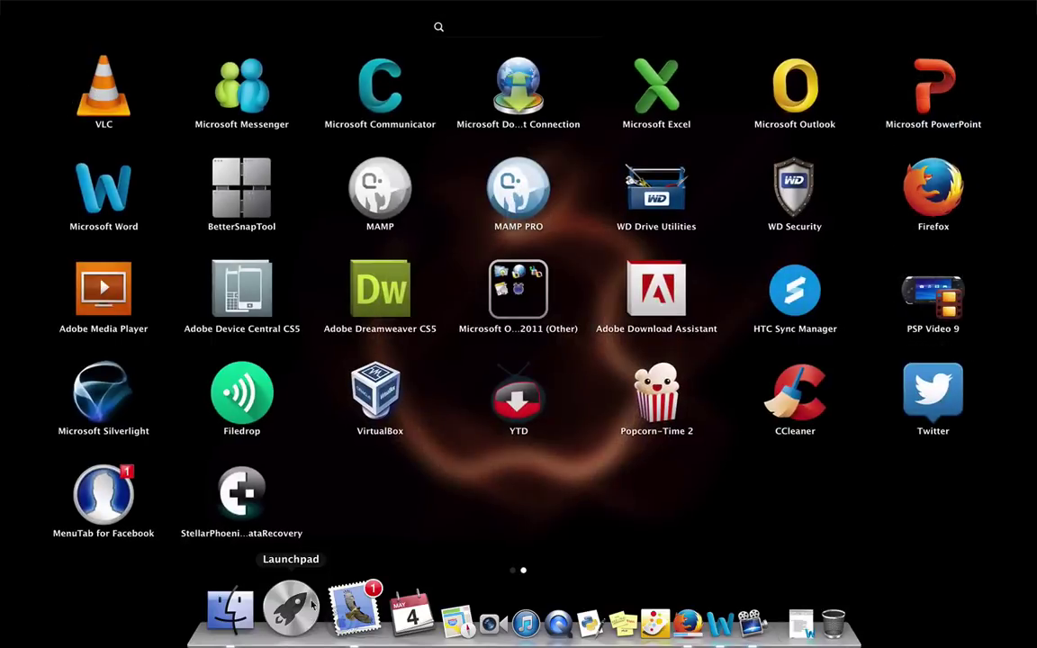
left_click(241, 493)
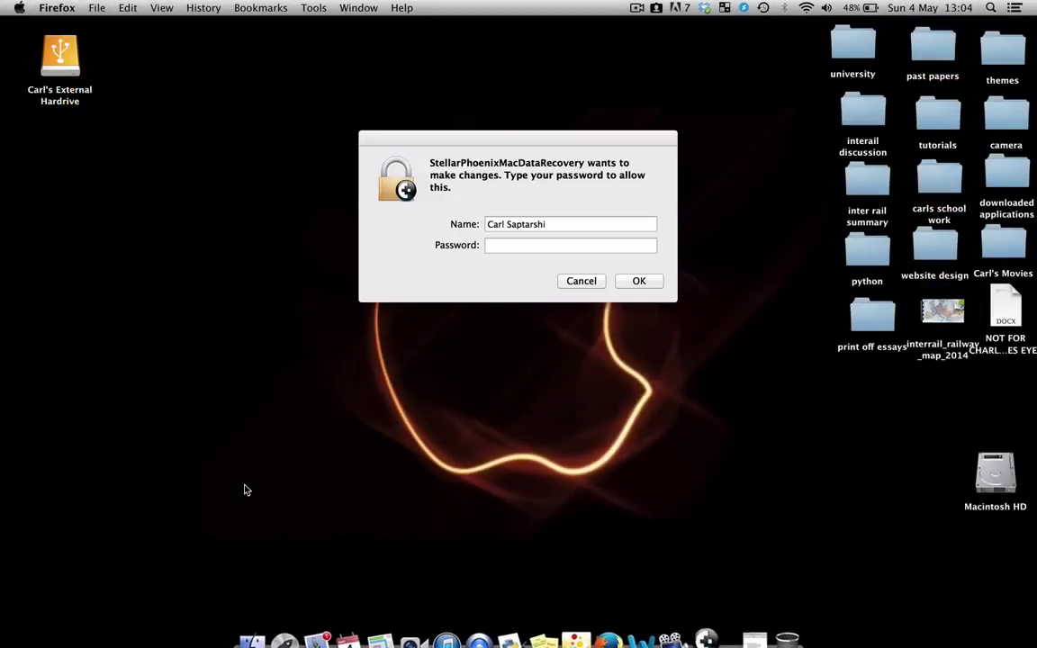
left_click(520, 248)
type("•••••••••••••••")
key("Return")
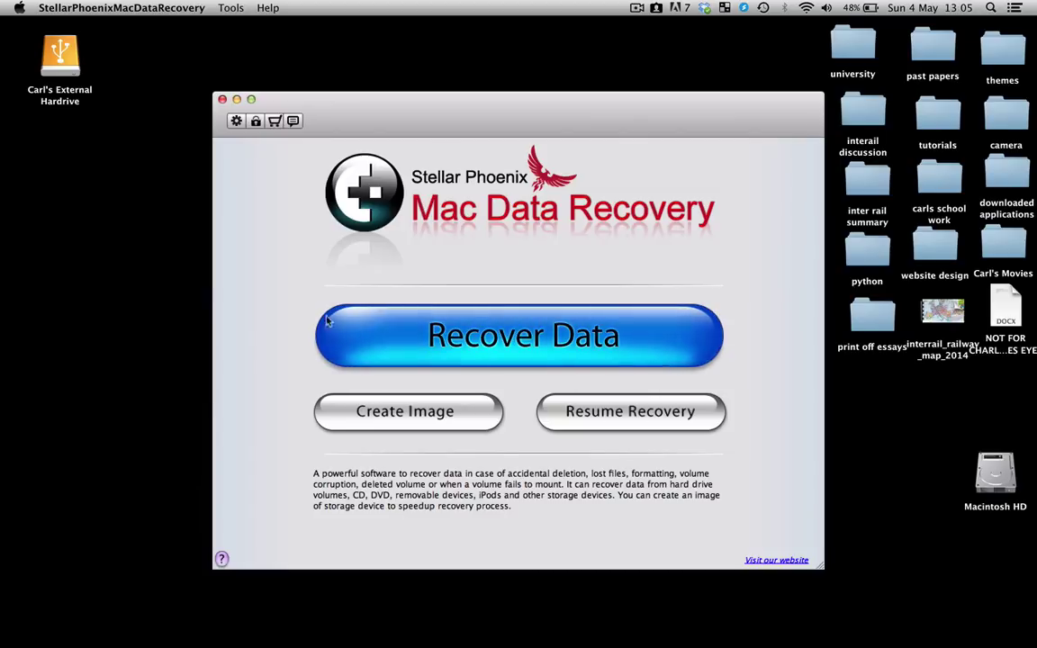
Step: Start a Quick Recovery drive scan of the Macintosh HD volume
left_click(508, 351)
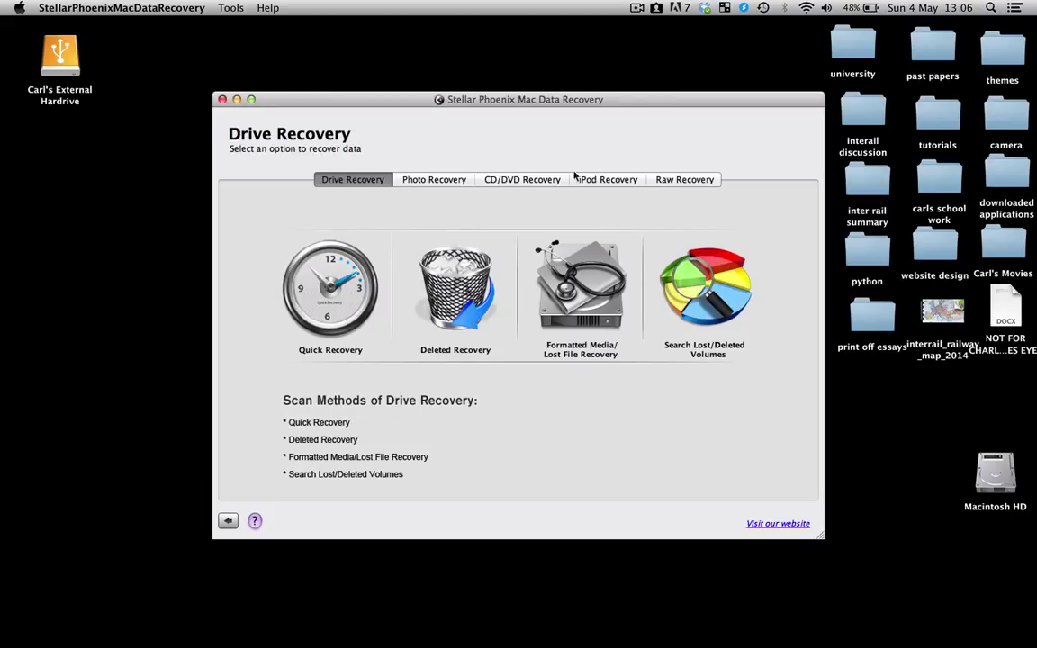
left_click(338, 314)
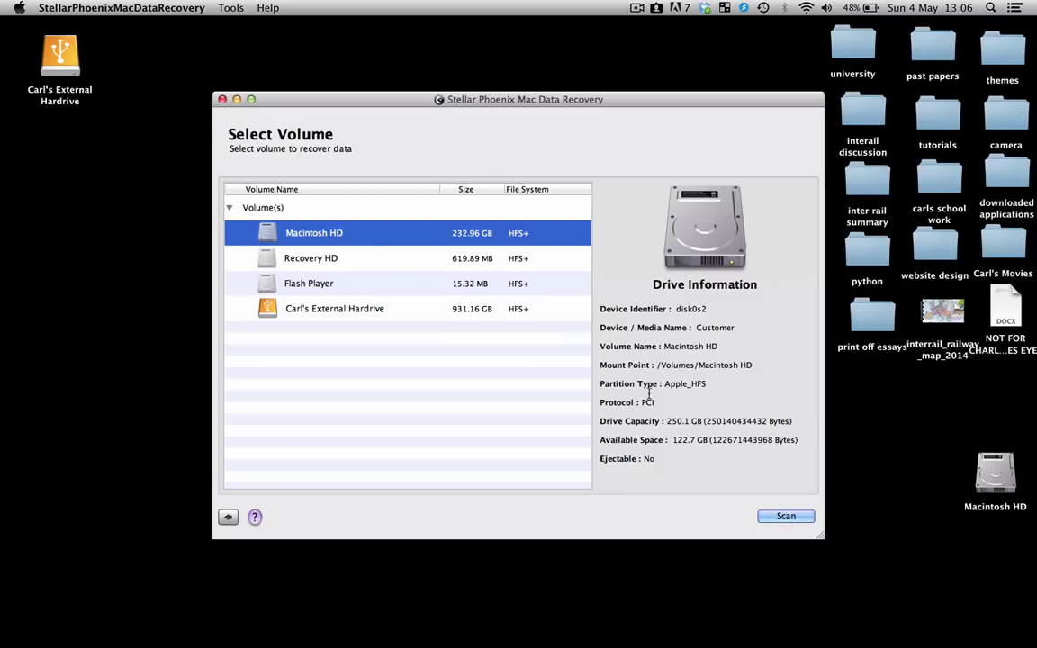
left_click(779, 517)
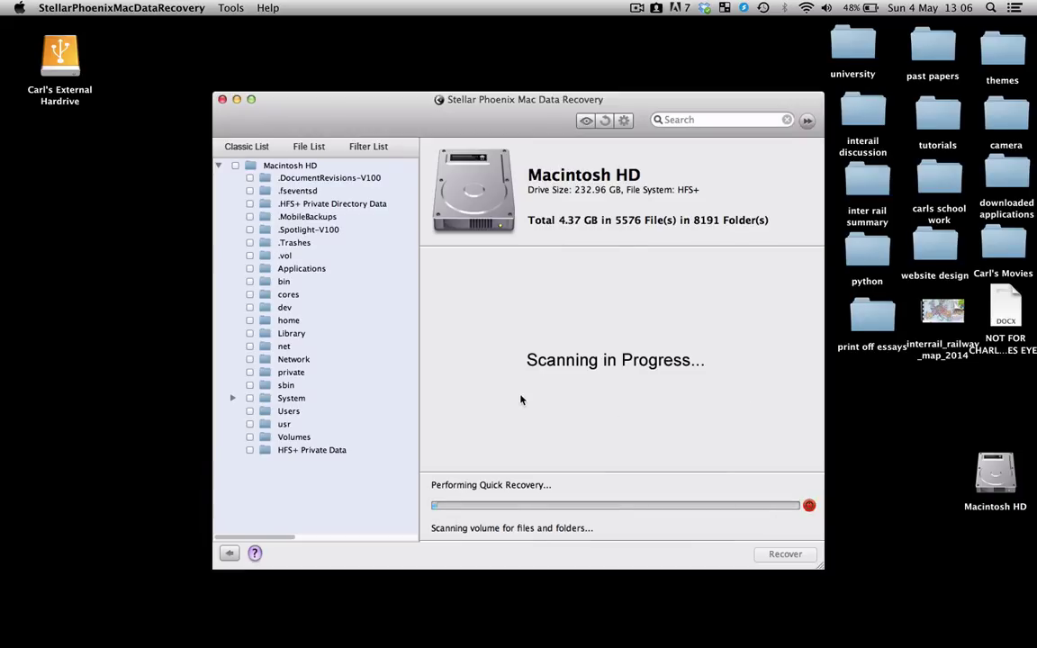
left_click(637, 7)
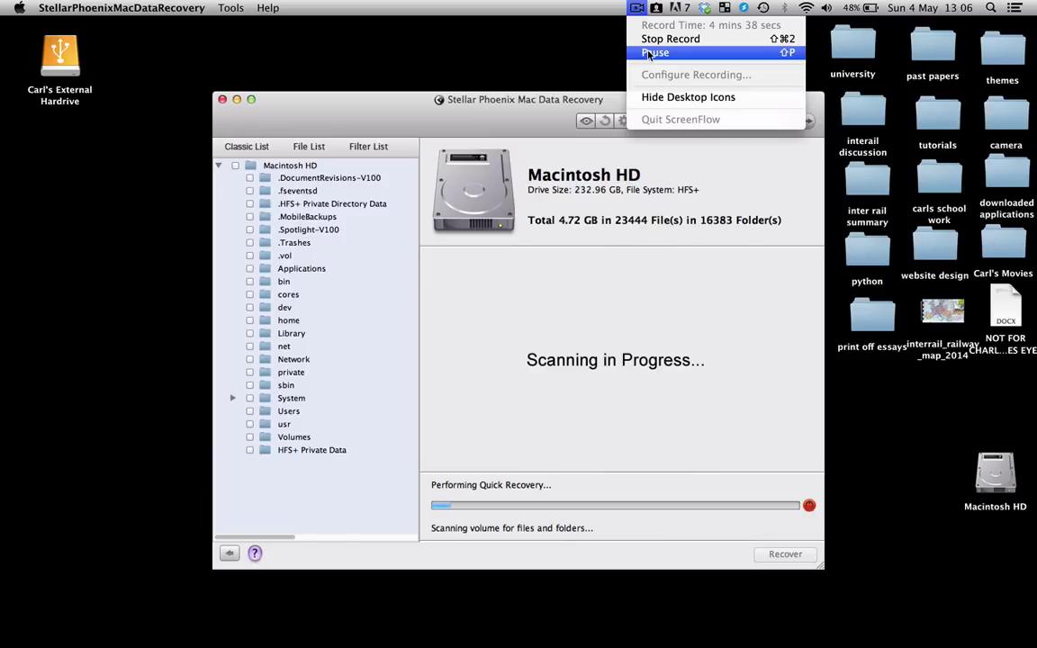
left_click(650, 53)
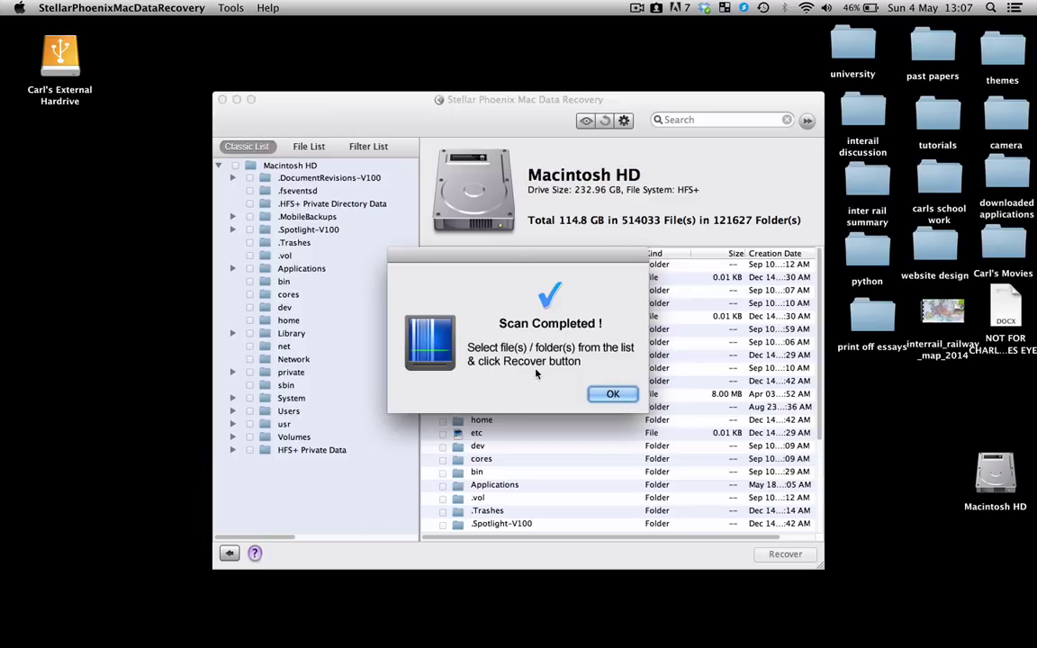
Step: Dismiss the scan completion notice, look through the listed files and folders, and enlarge the recovery window to fill the screen
left_click(609, 394)
scroll(528, 351, "down", 5)
scroll(530, 351, "up", 5)
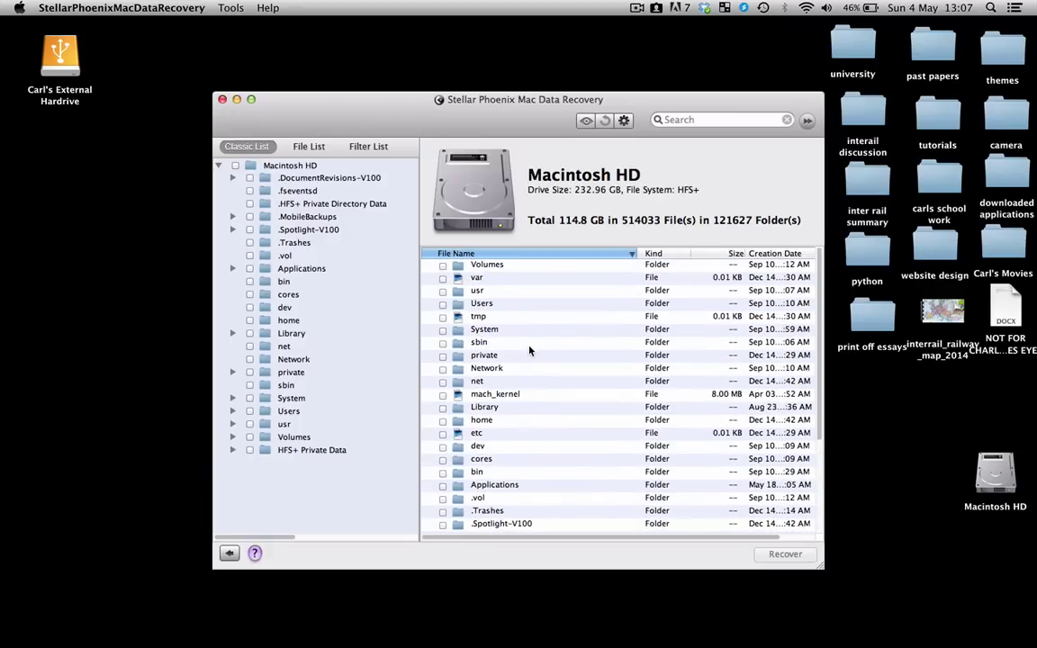
scroll(529, 351, "down", 5)
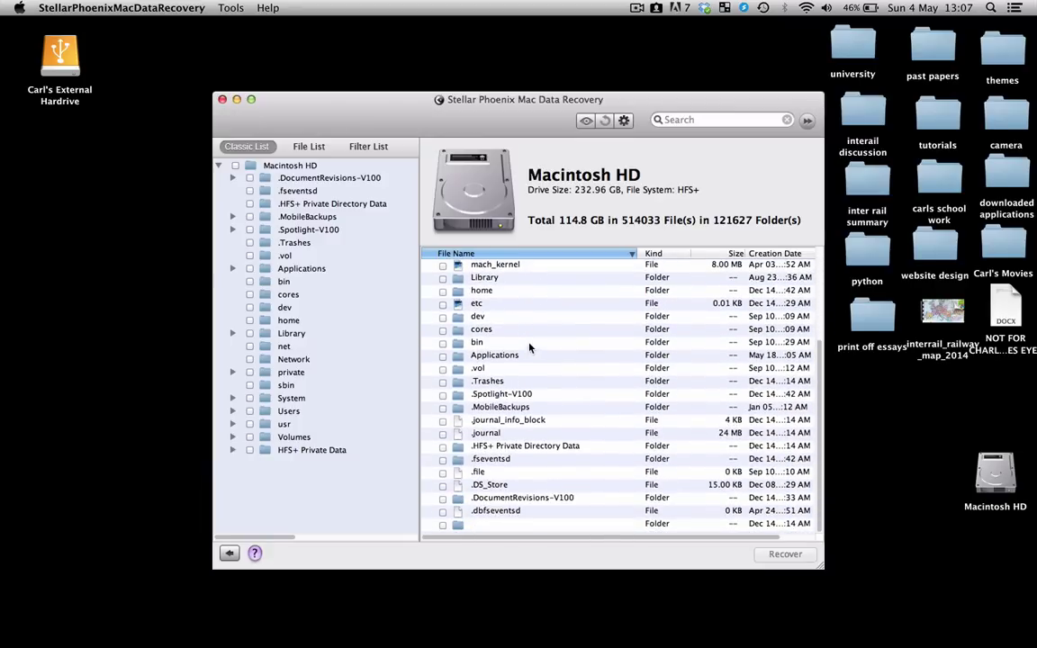
scroll(529, 348, "up", 5)
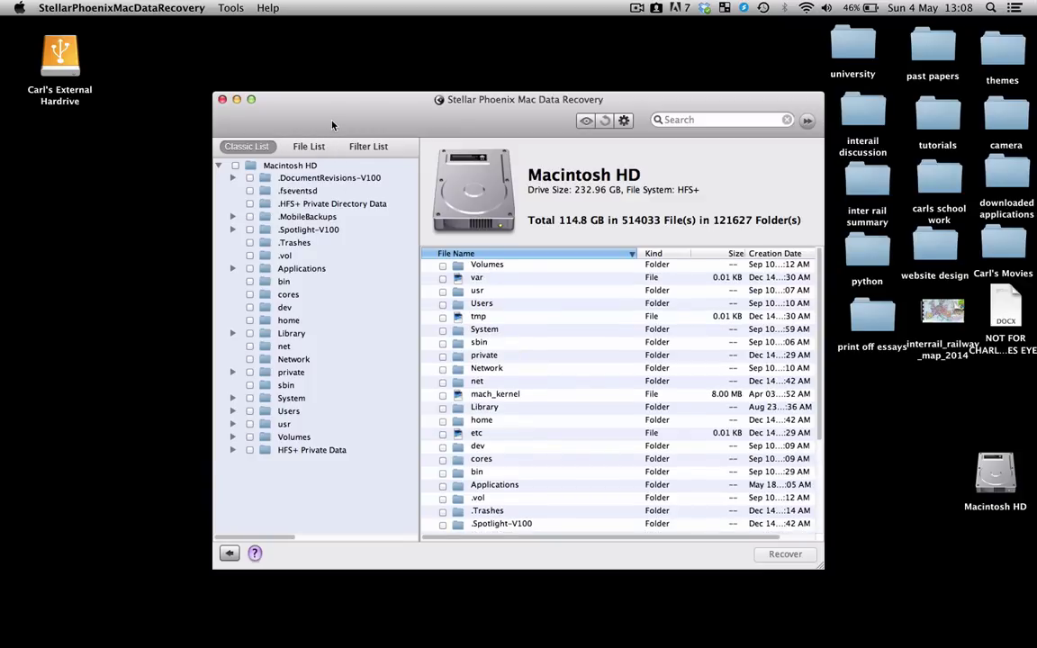
double_click(336, 97)
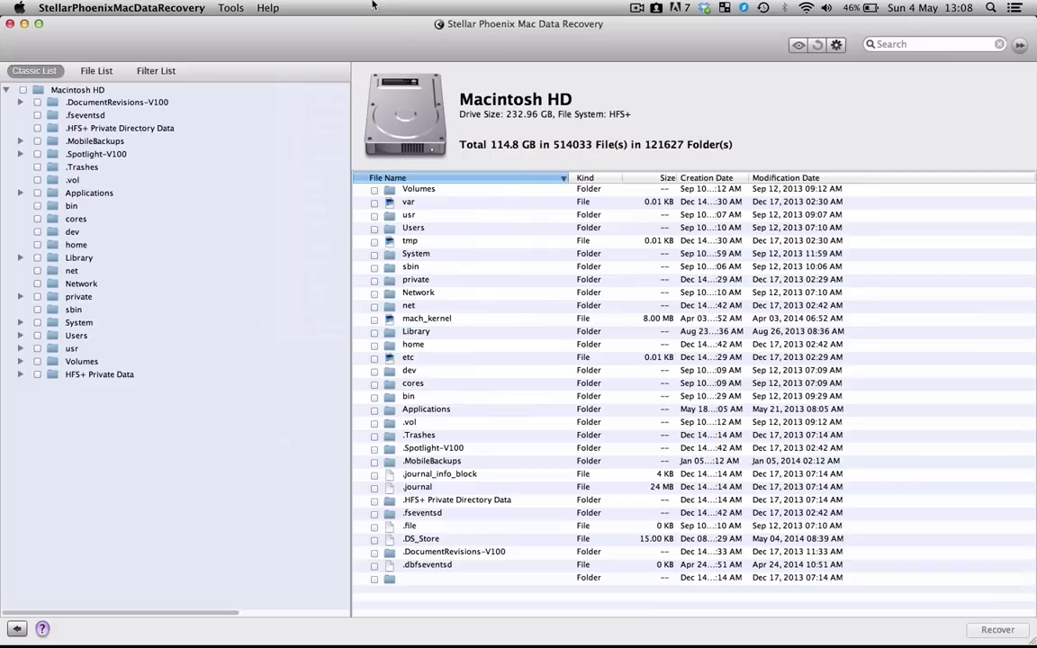
Step: Switch the scan results to the File List view and open the Video folder
left_click(94, 71)
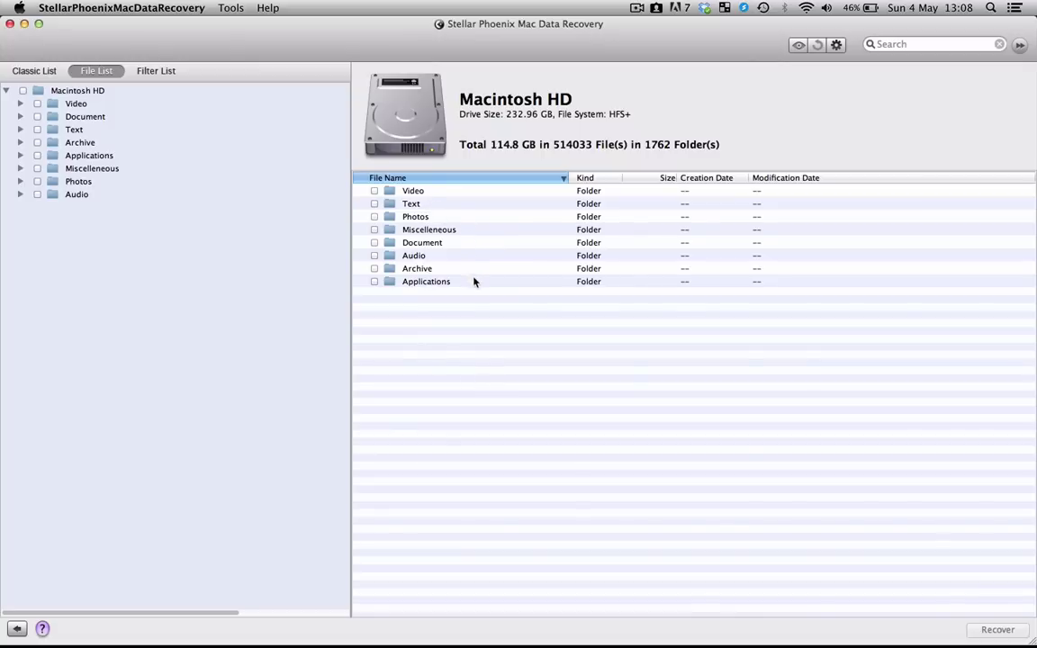
double_click(443, 196)
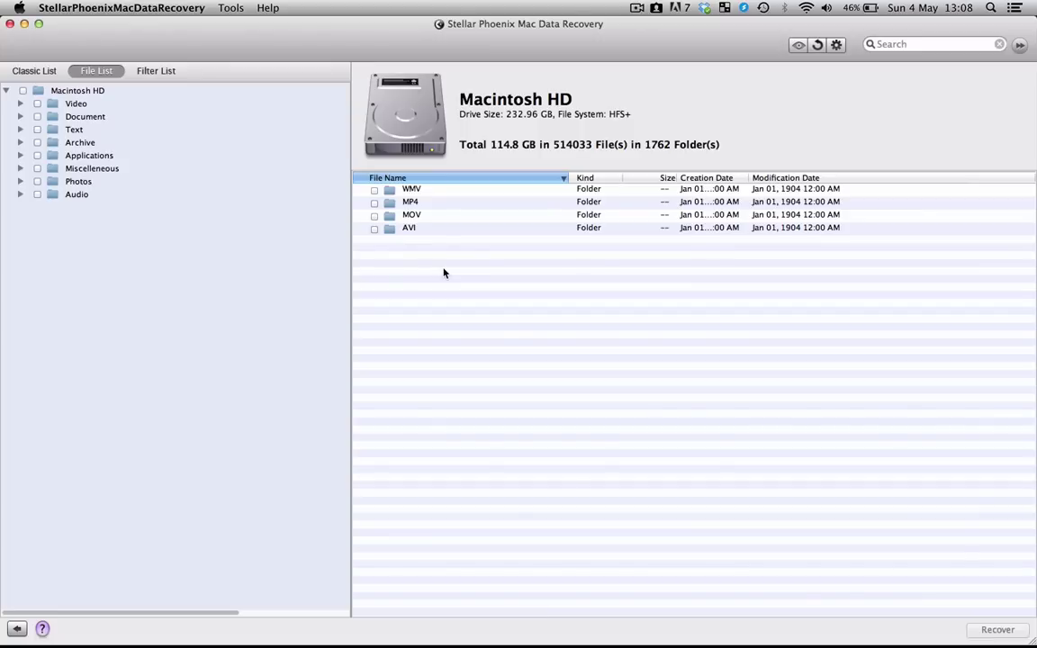
Step: Open the MP4 folder, look through its files, and mark the We're.the.Millers MP4 modified May 04, 2014 for recovery
double_click(453, 203)
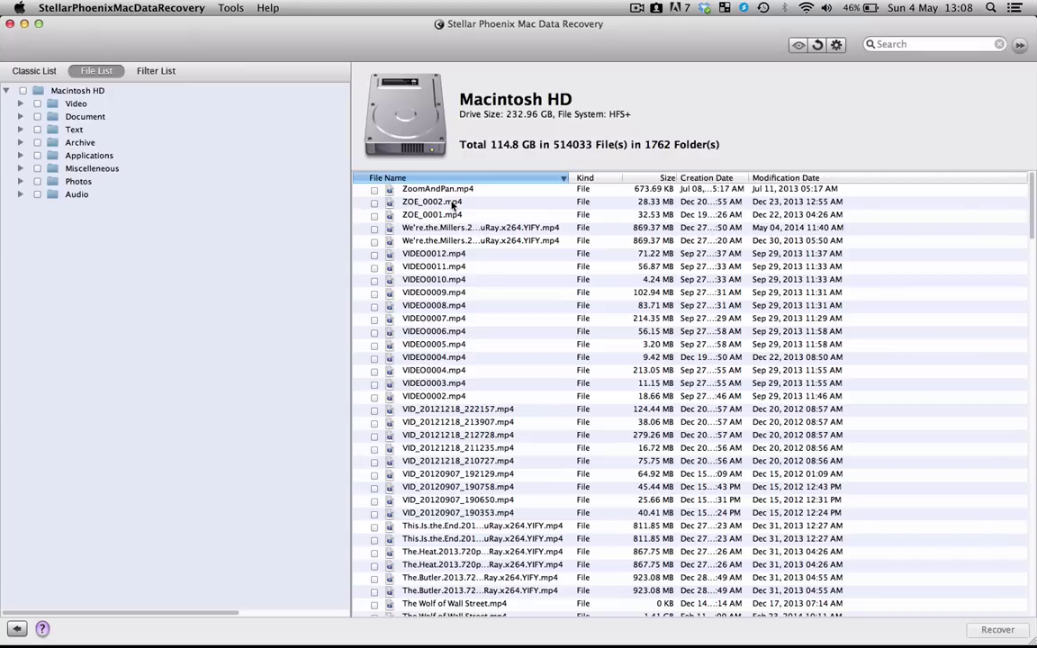
scroll(460, 355, "down", 20)
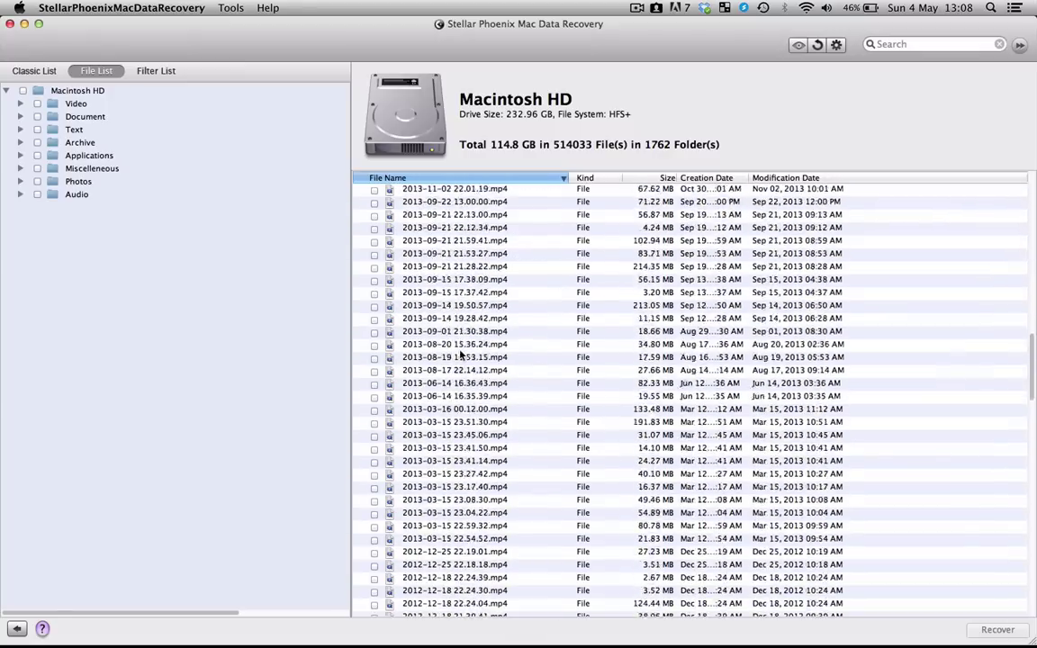
scroll(460, 356, "down", 20)
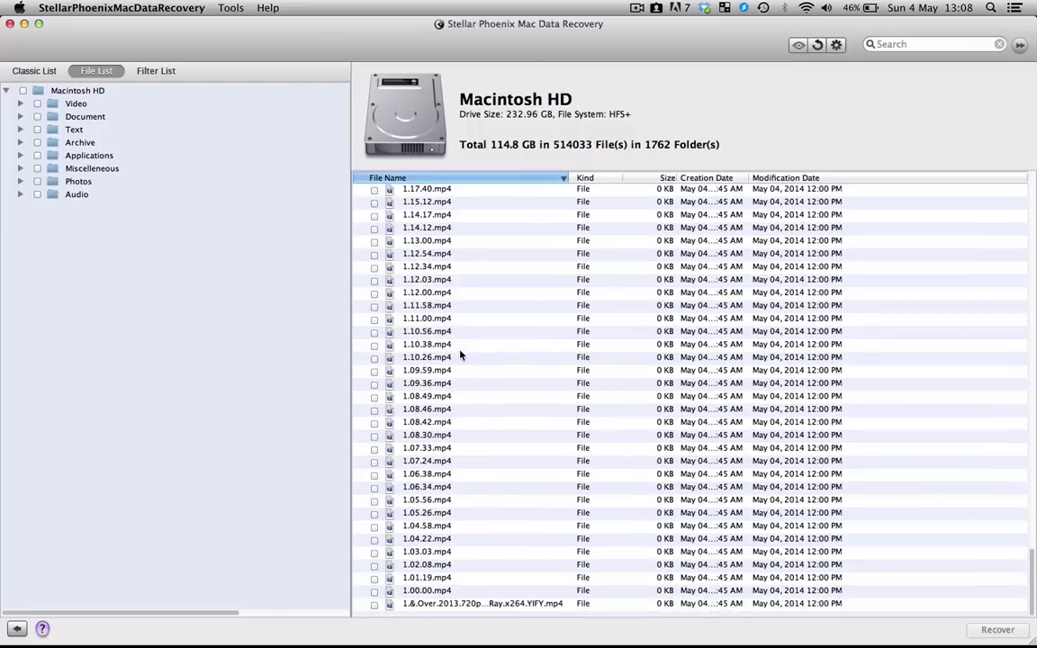
scroll(460, 356, "up", 20)
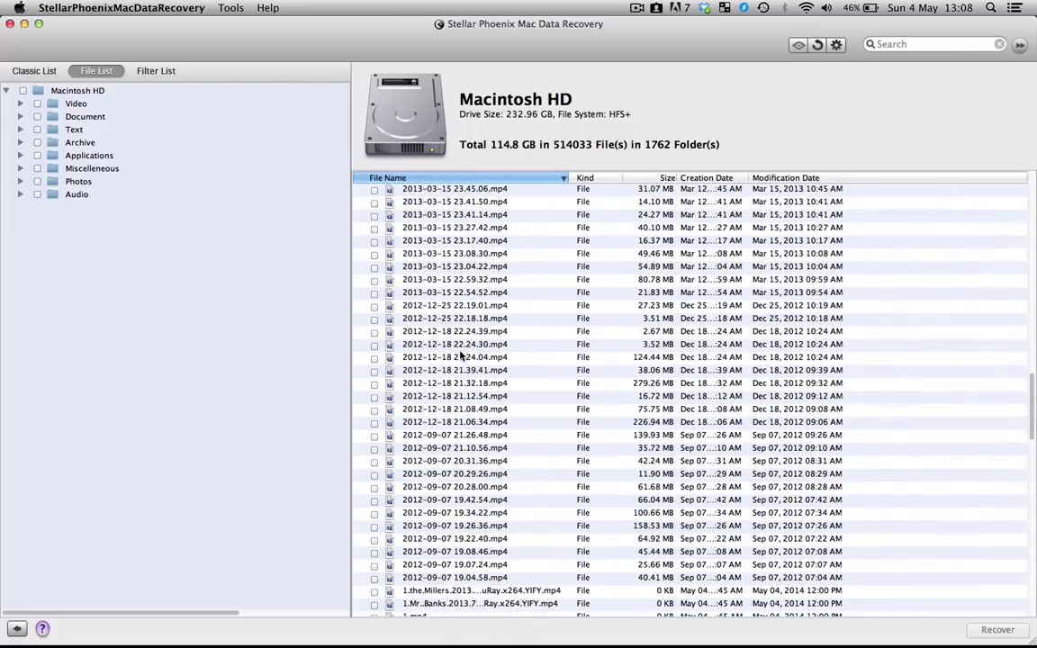
scroll(460, 356, "up", 20)
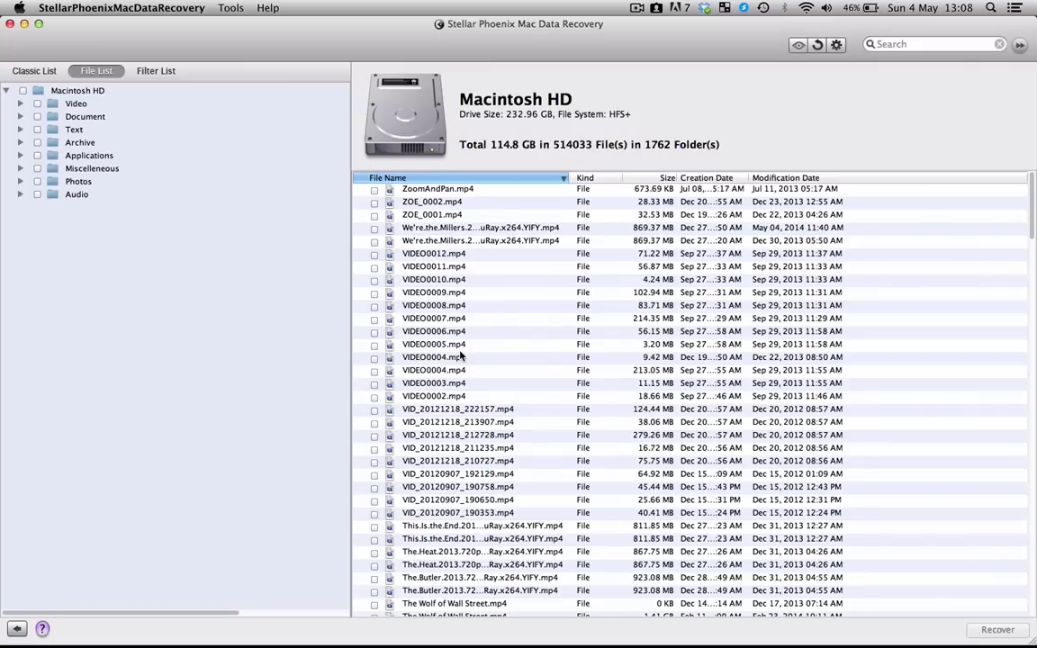
left_click(469, 229)
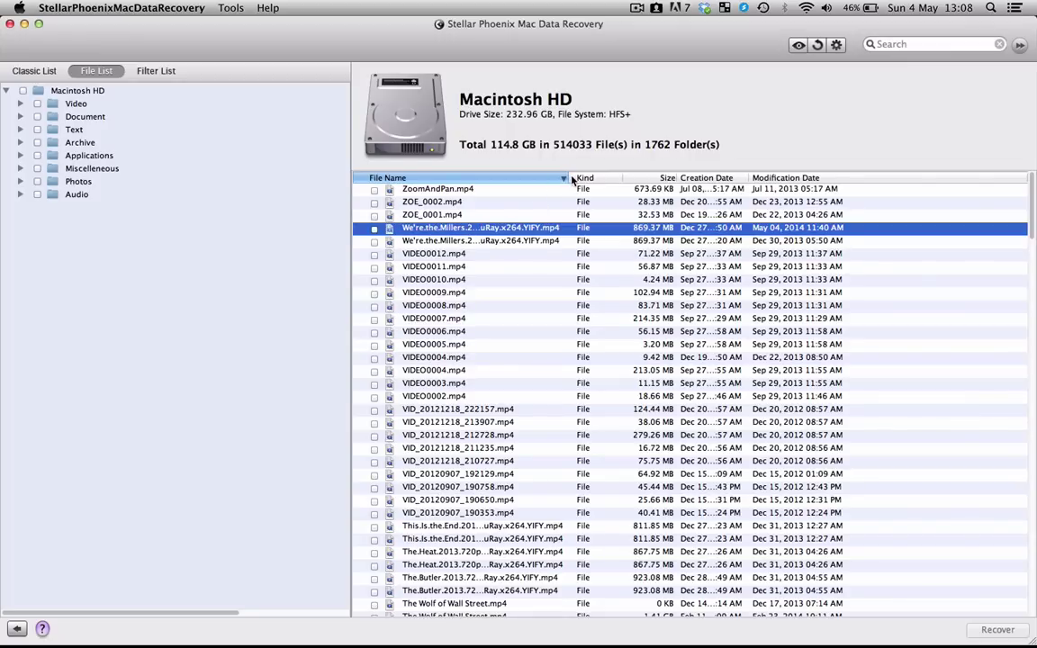
left_click(374, 229)
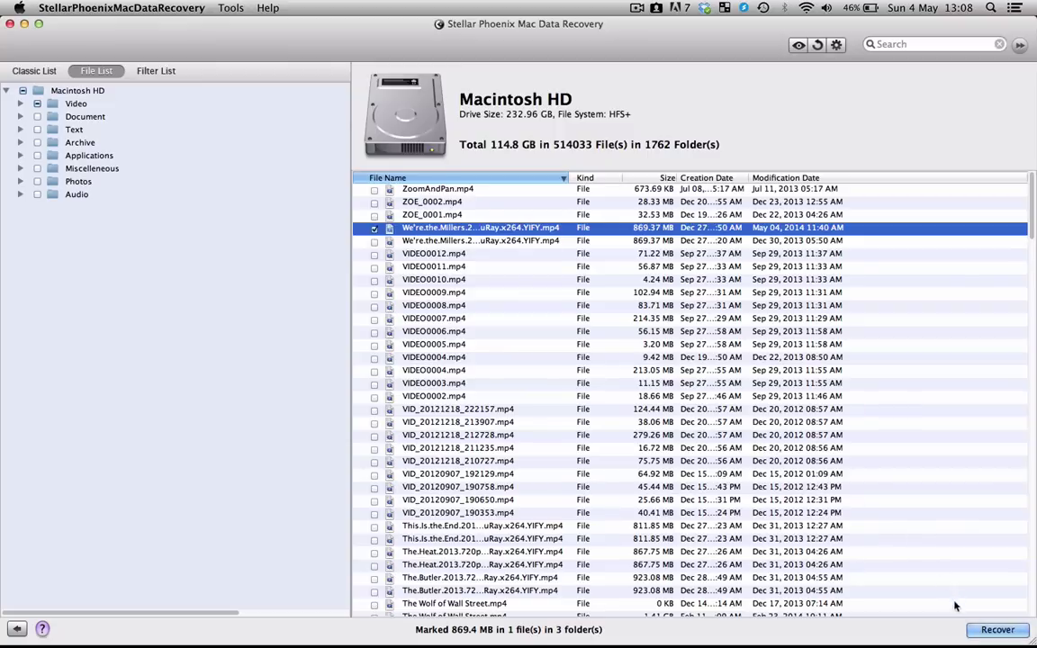
Step: Try to recover the marked video to the Desktop folder, and dismiss the resulting notice
left_click(978, 633)
left_click(994, 630)
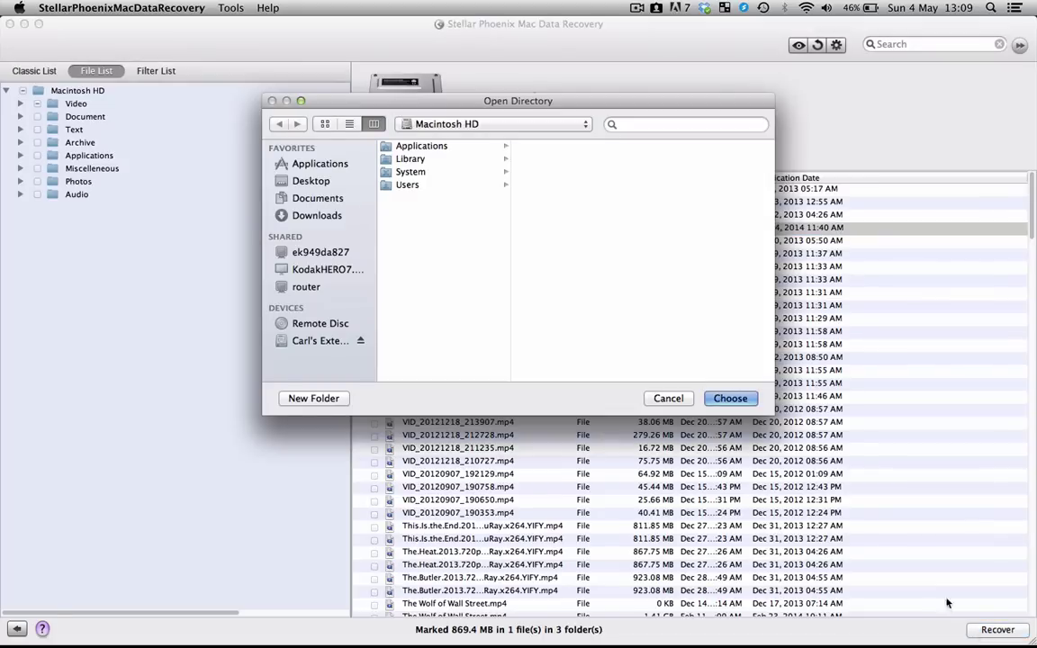
left_click(325, 182)
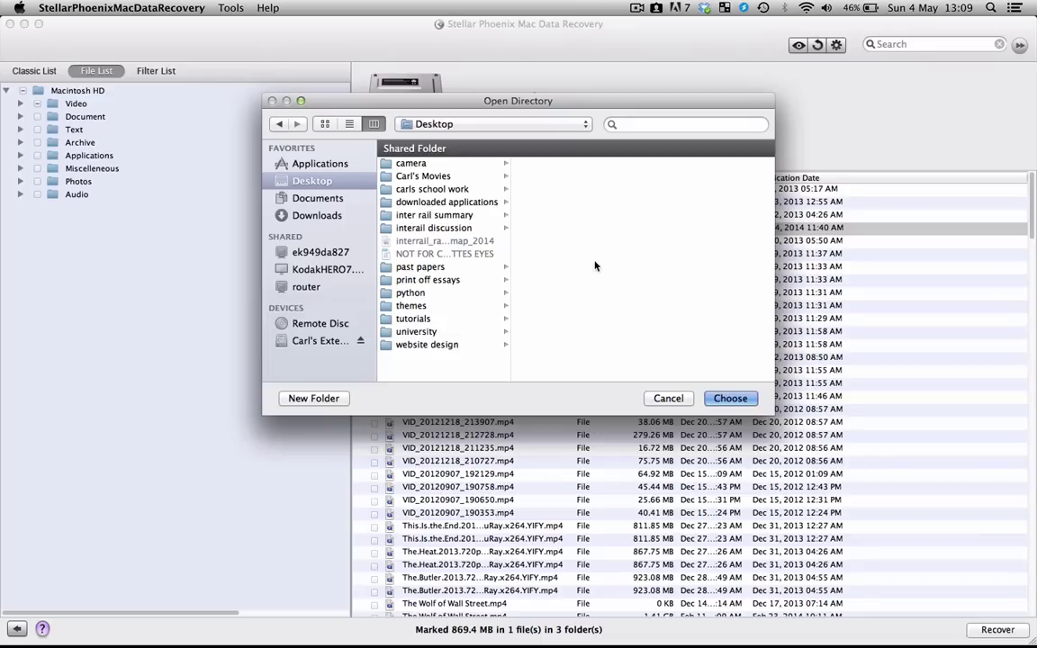
left_click(730, 398)
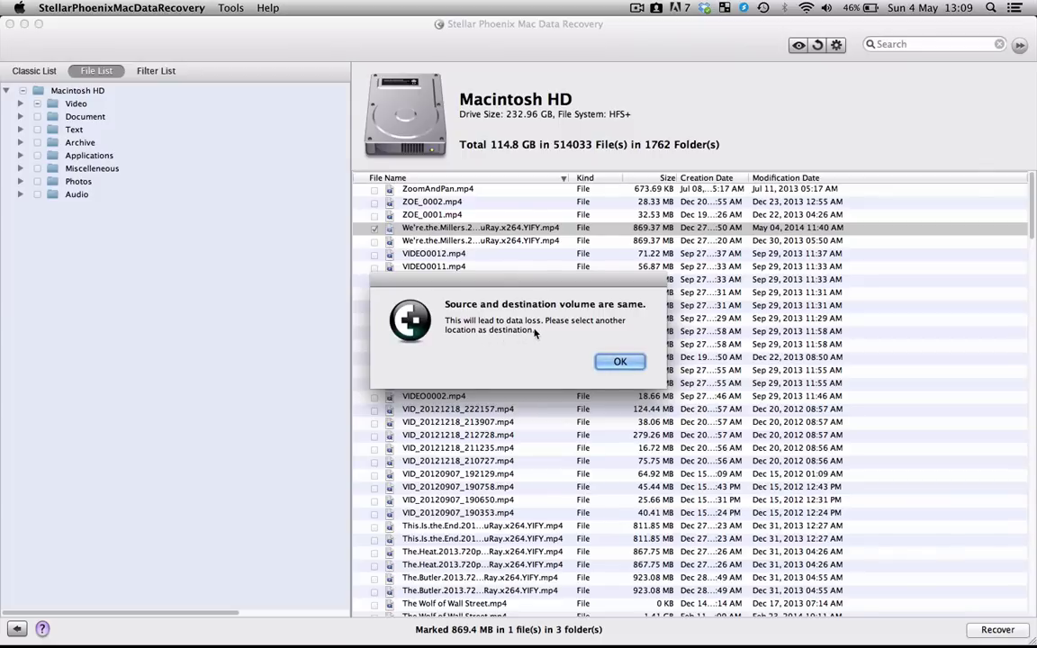
left_click(615, 361)
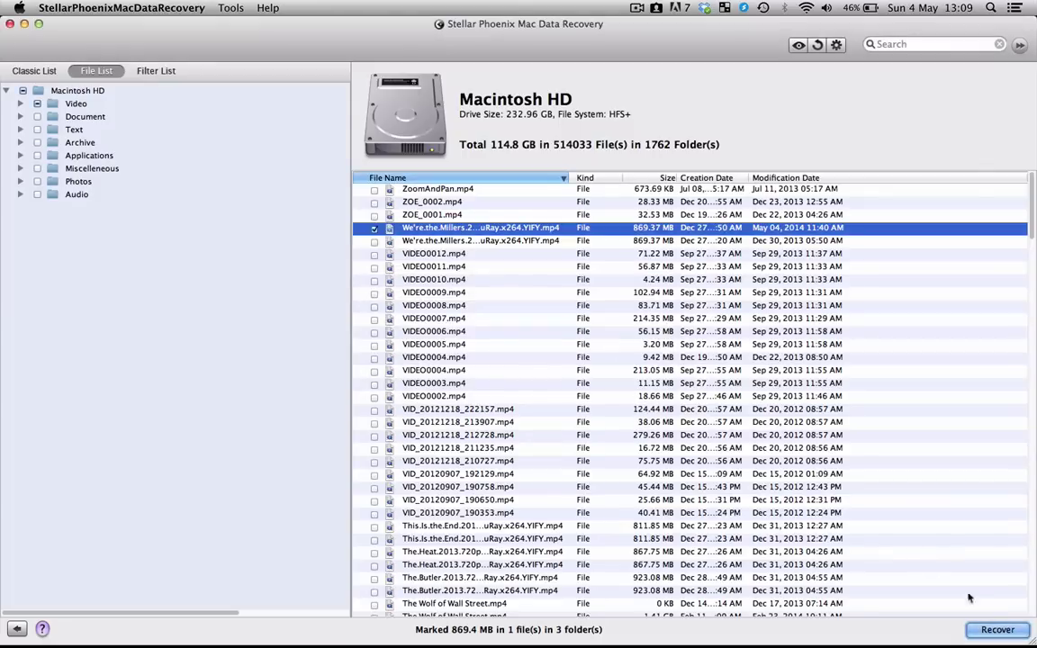
Step: Recover the marked video to the external hard drive and close the recovery program without saving the scan information
left_click(995, 629)
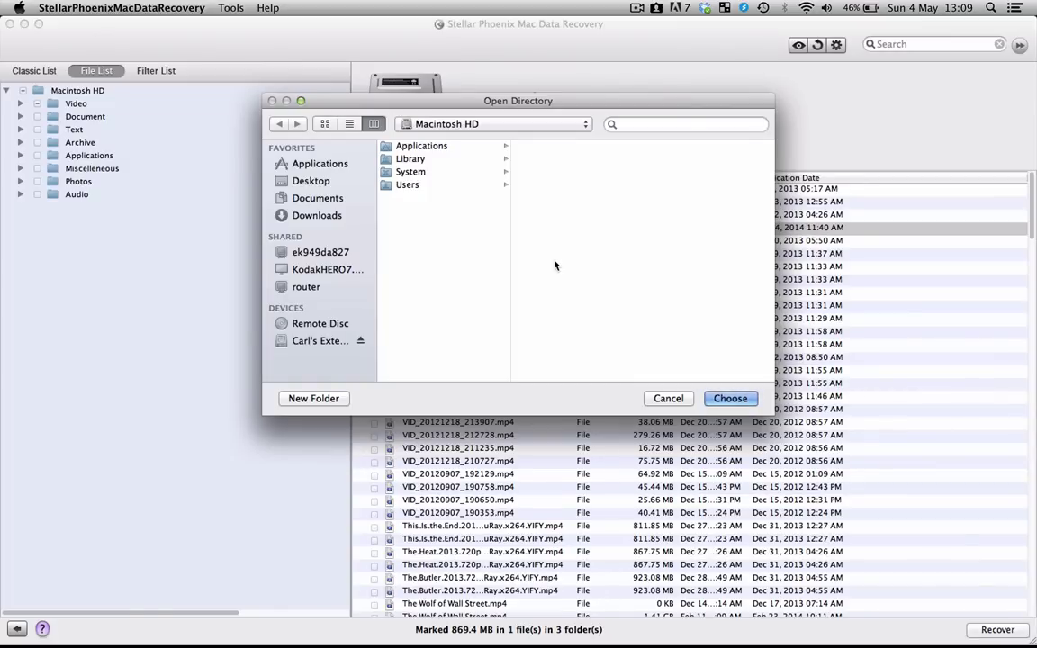
left_click(306, 342)
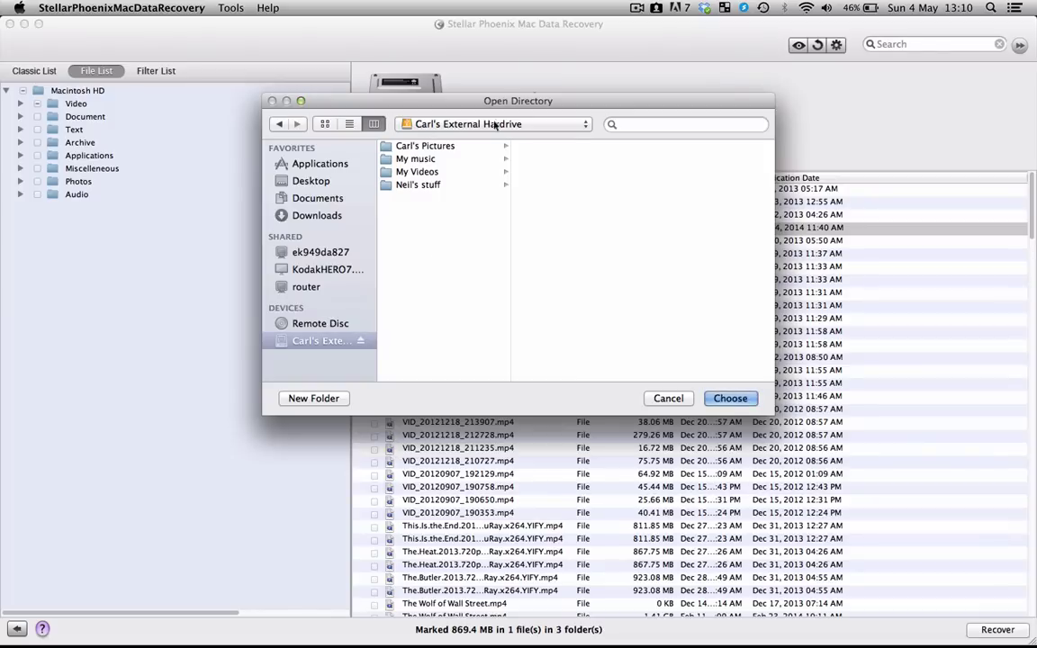
left_click(729, 397)
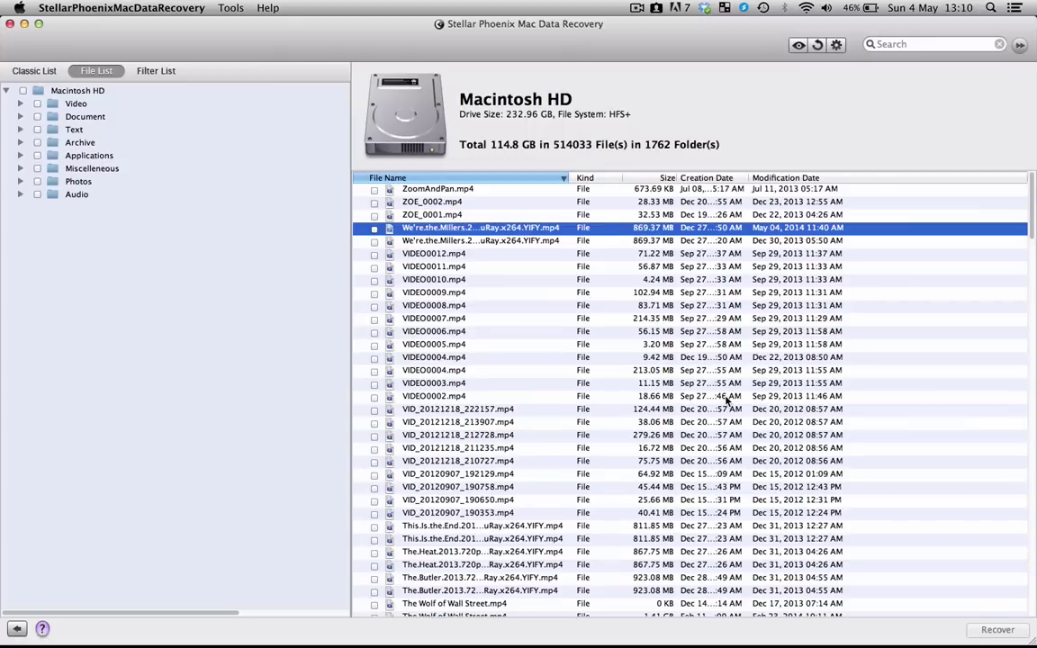
left_click(10, 24)
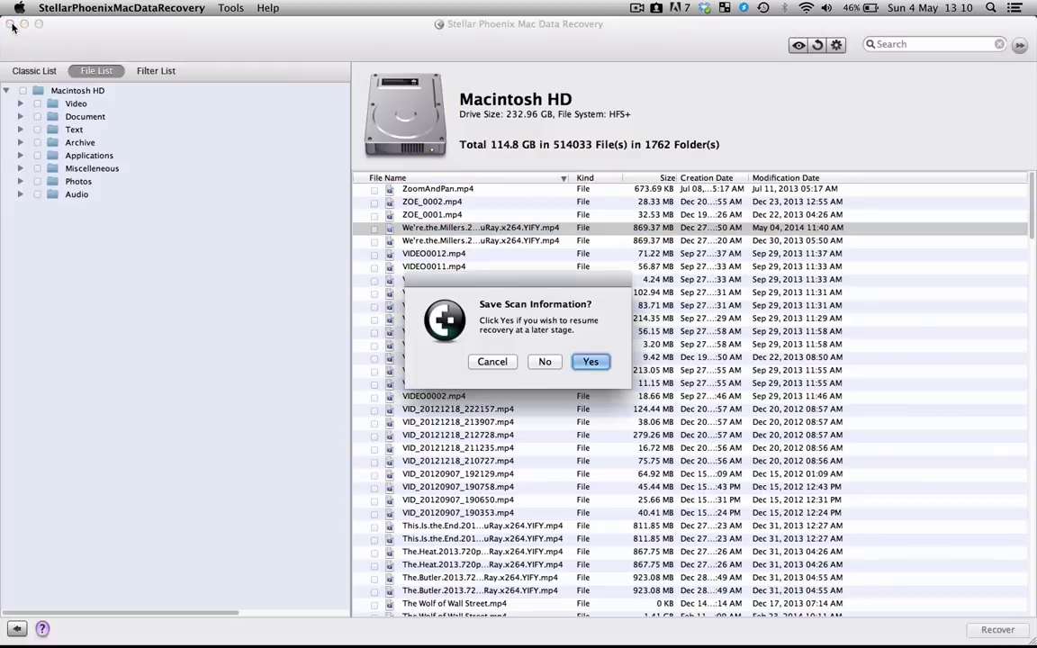
left_click(537, 362)
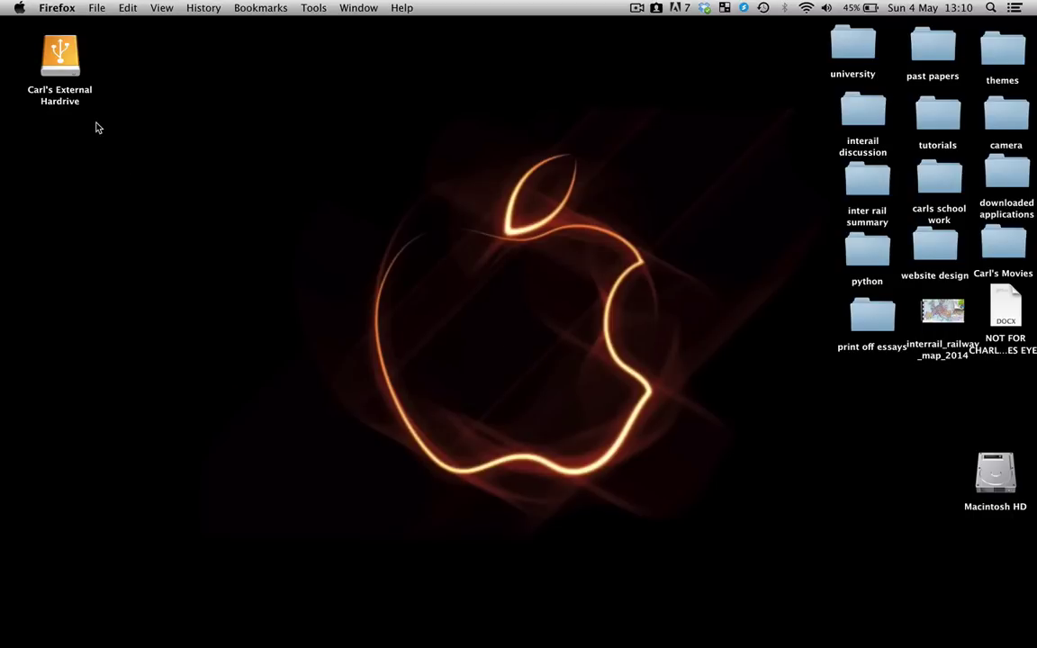
Step: Open the external hard drive in Finder, enlarge the window, and select the recovered video inside Root > Video > MP4
double_click(69, 69)
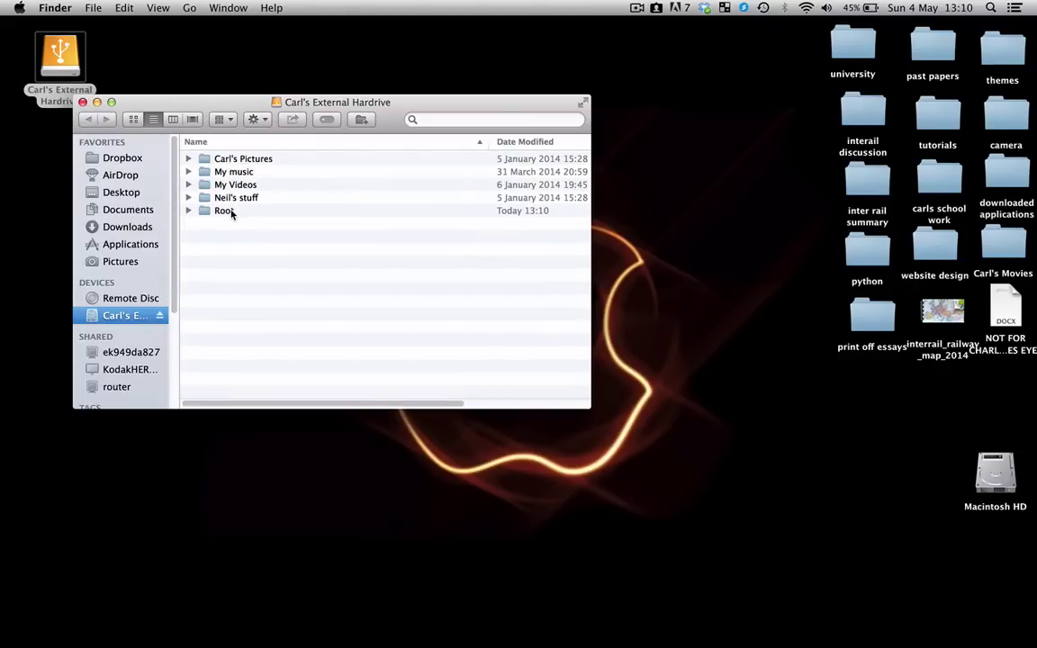
left_click(225, 211)
left_click_drag(312, 101, 441, 5)
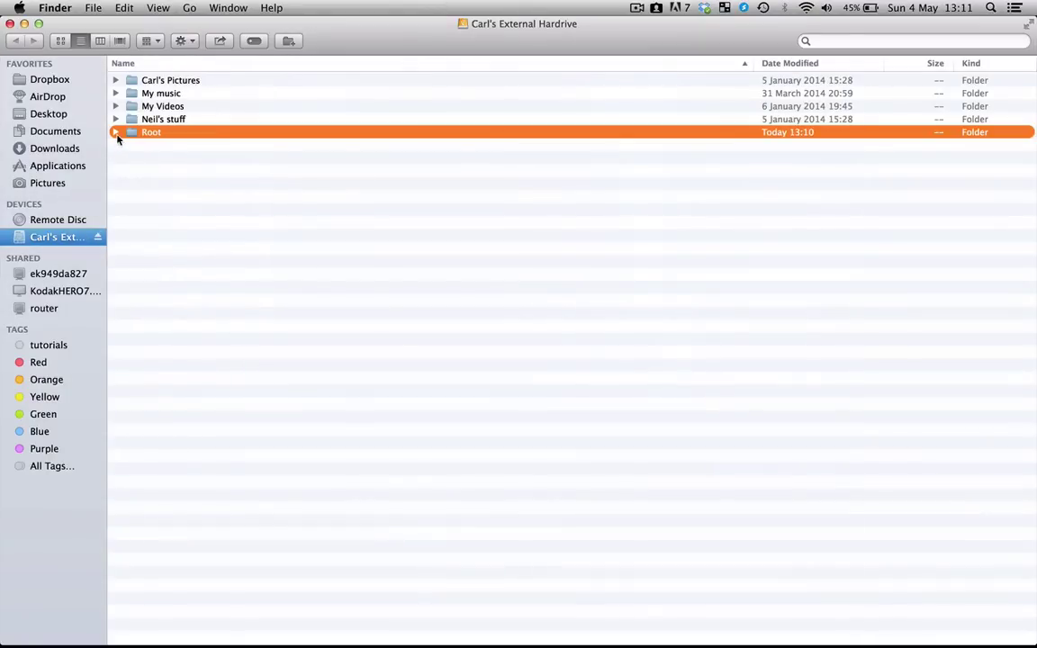
left_click(116, 134)
left_click(130, 145)
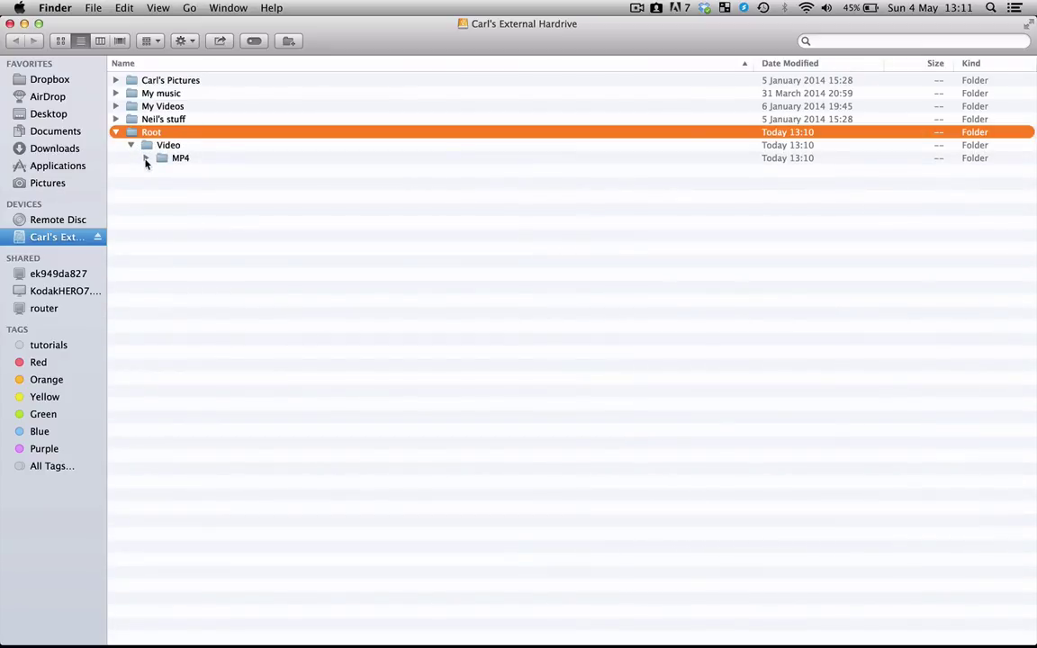
left_click(146, 159)
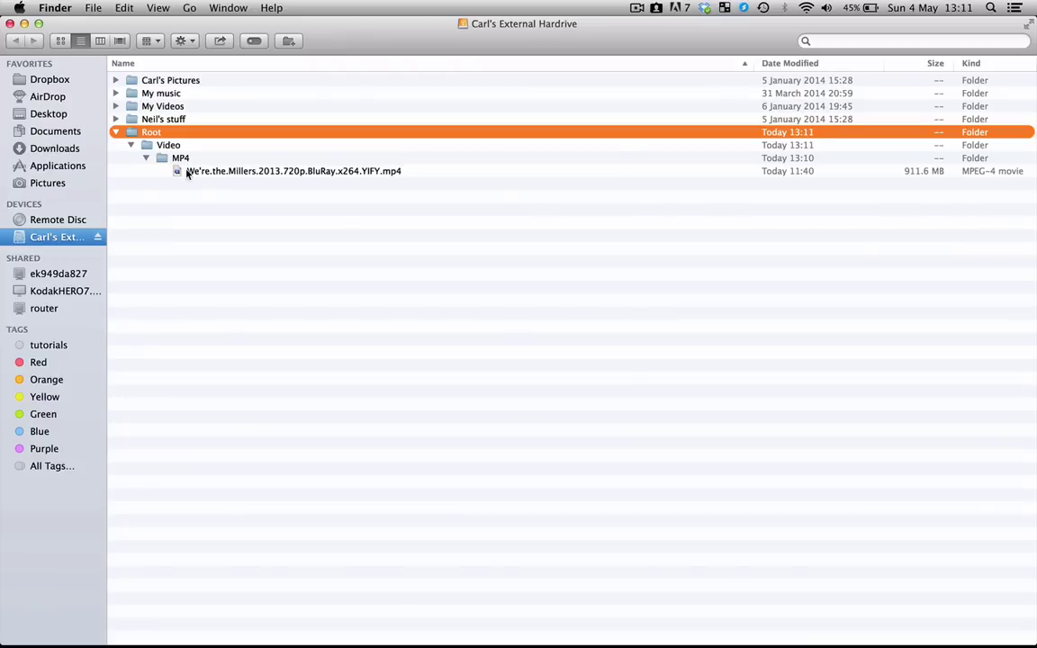
left_click(189, 172)
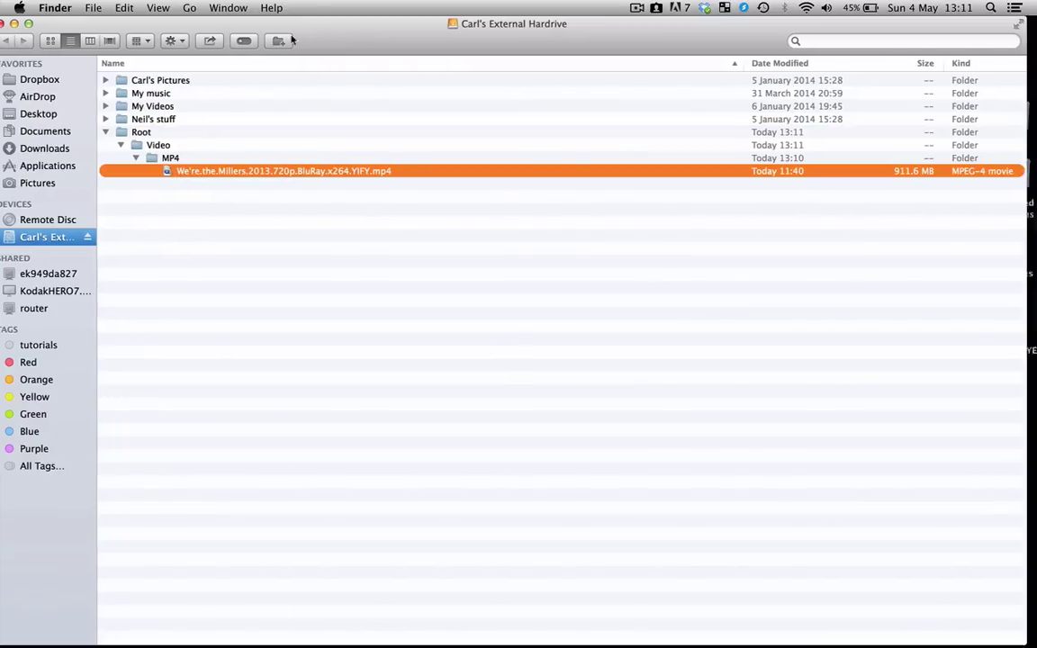
Step: Shrink the Finder window to half the screen, copy the recovered video onto the desktop, and close the window
left_click_drag(205, 44, 205, 59)
key("super+alt+Left")
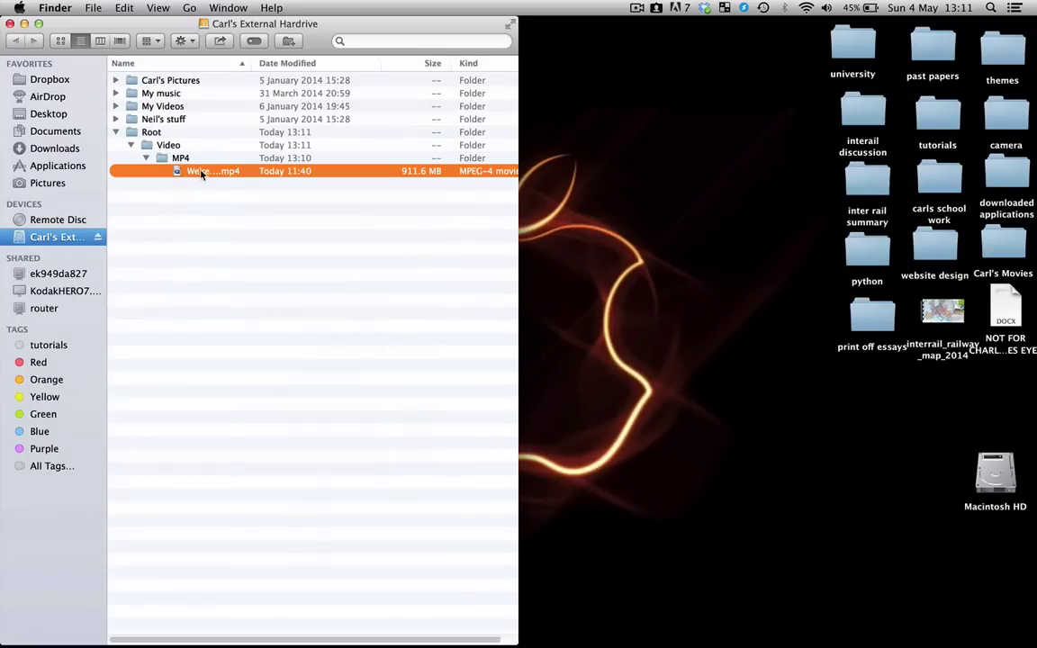
left_click_drag(223, 173, 579, 198)
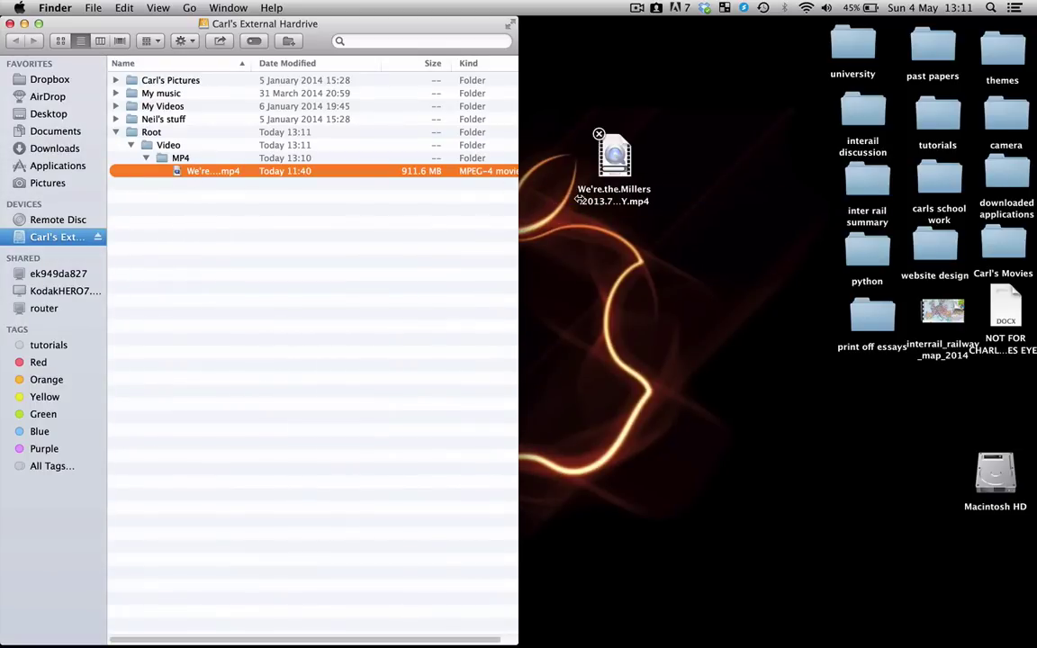
left_click(11, 24)
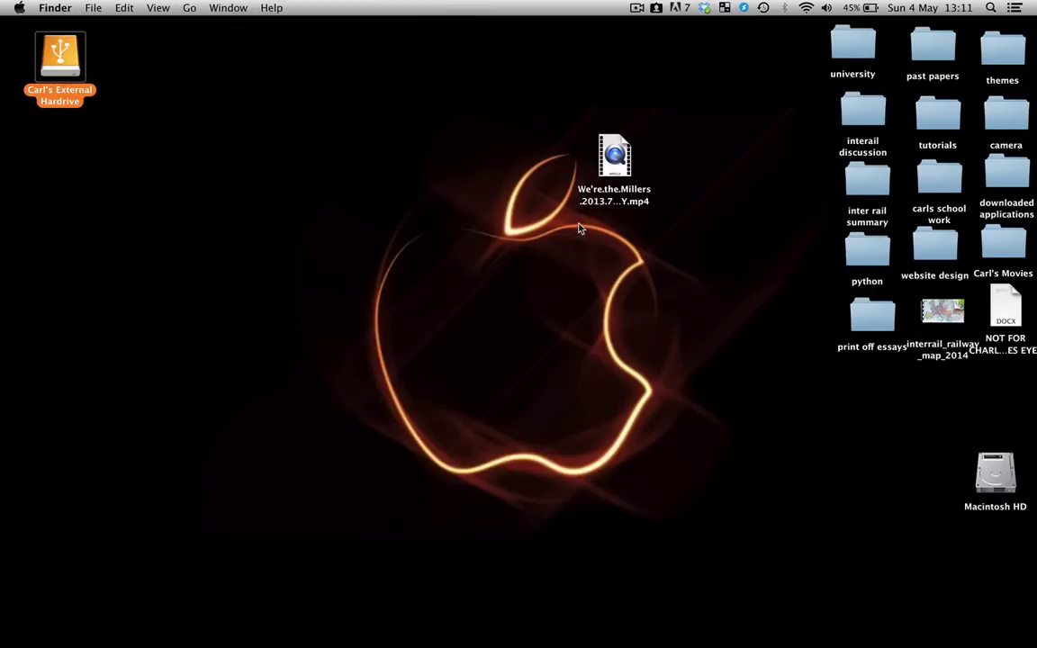
Step: Play the desktop copy of the recovered video in VLC, stop playback, and close the player window
left_click(608, 202)
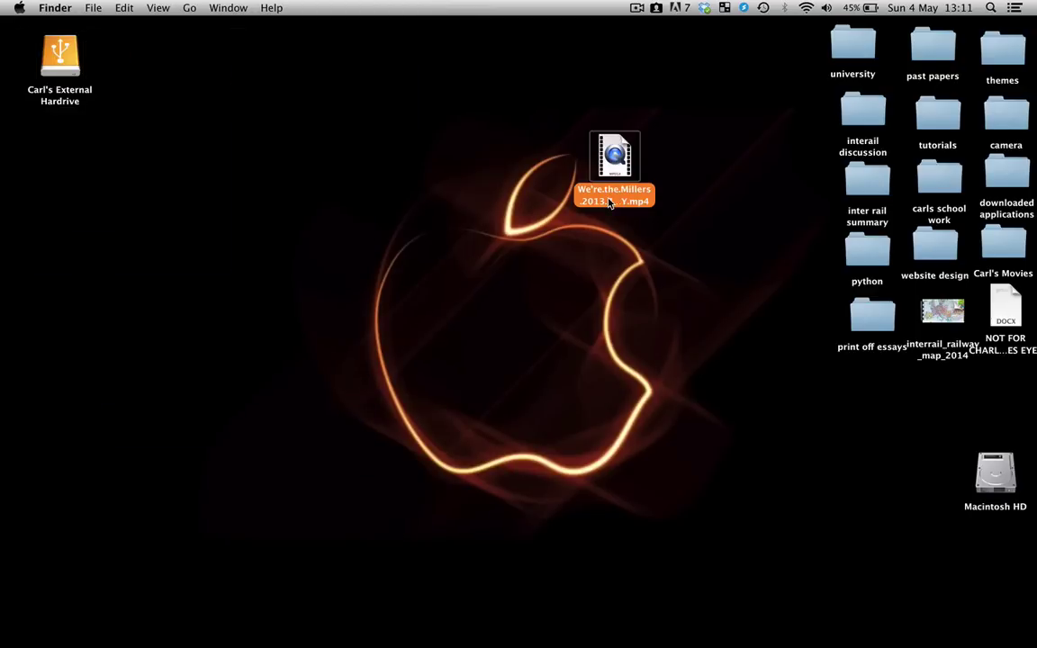
right_click(608, 201)
mouse_move(623, 218)
left_click(576, 241)
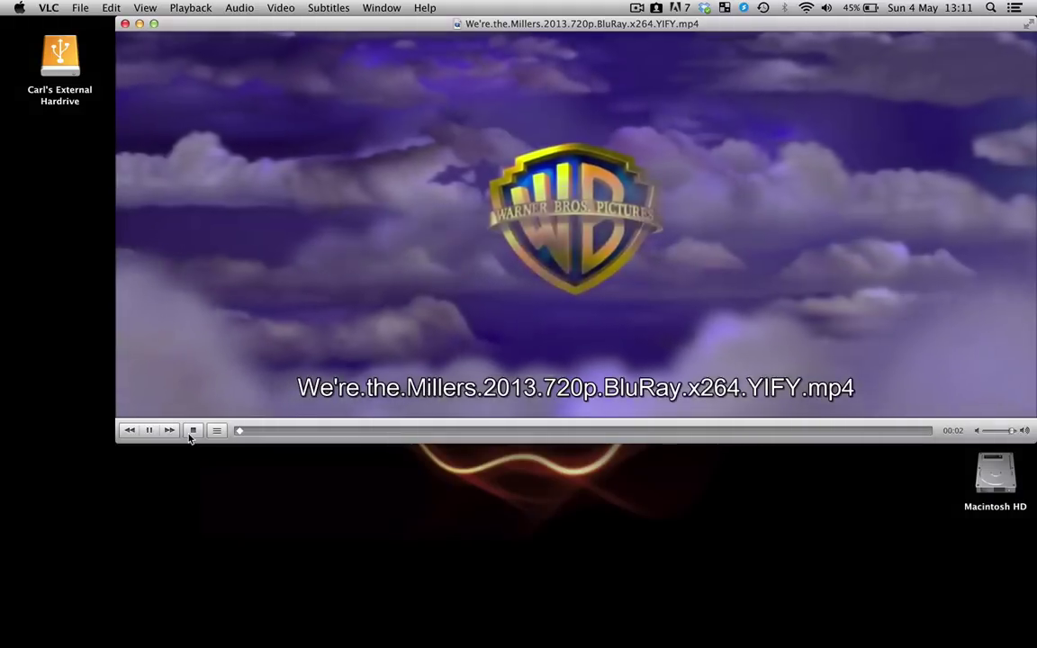
left_click(190, 436)
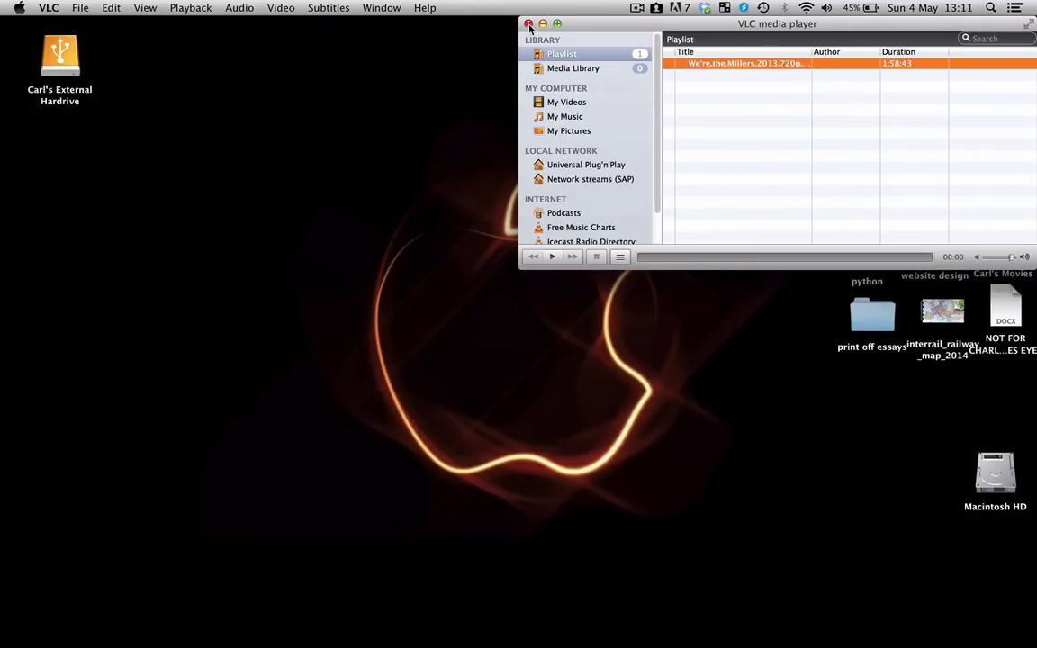
left_click(530, 25)
Step: Reopen the recovered video in VLC, pause it, check scenes from early on to about 1:50:58, and close the player
right_click(628, 181)
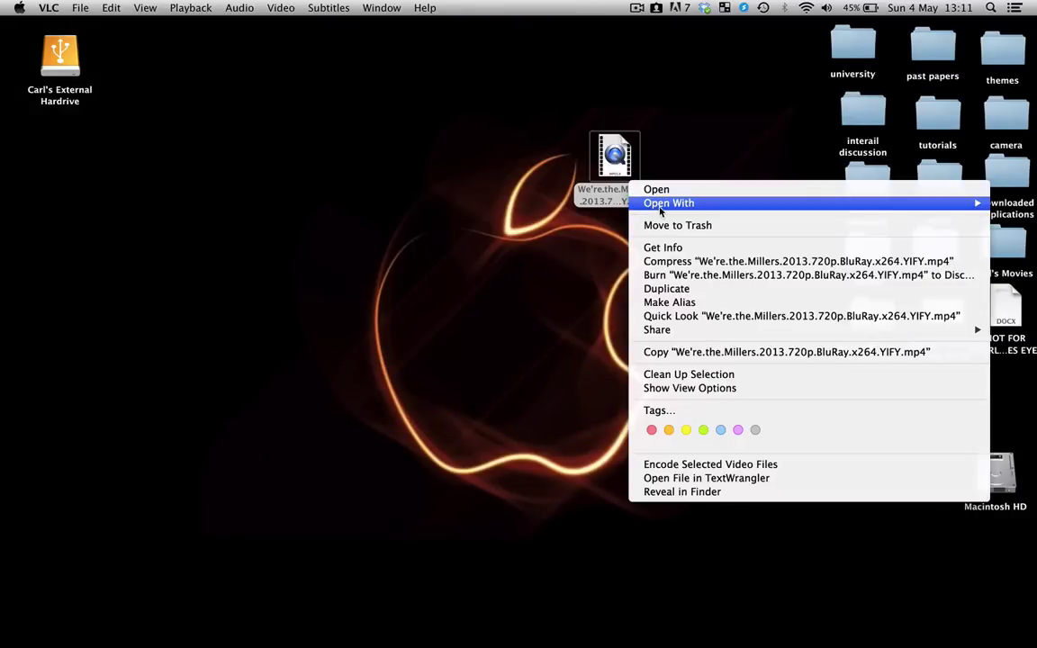
mouse_move(661, 209)
left_click(594, 227)
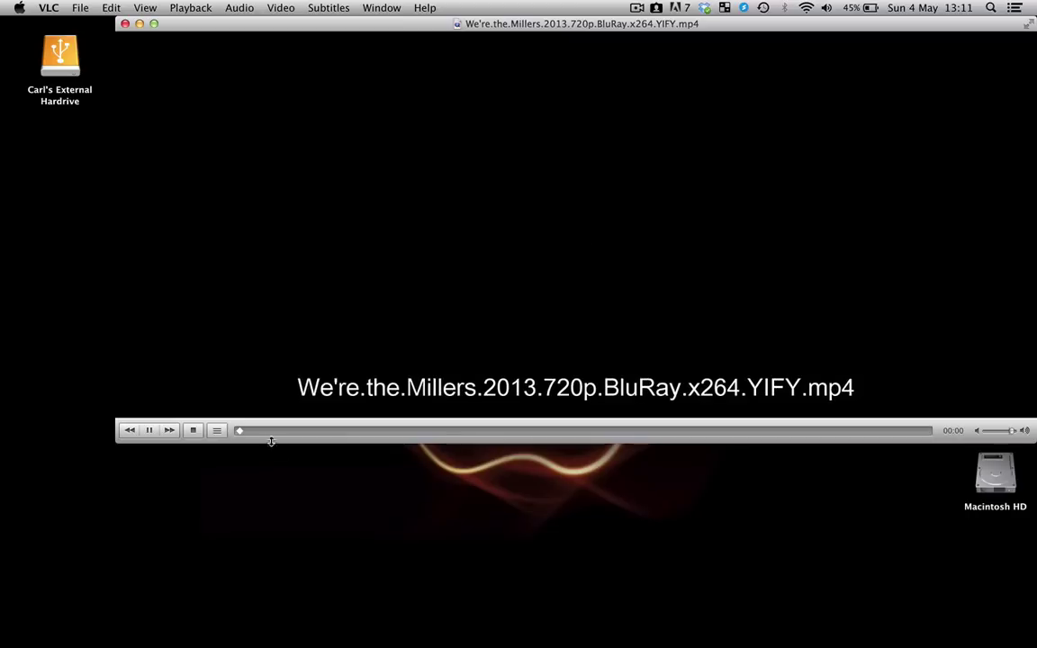
left_click(148, 430)
left_click(285, 431)
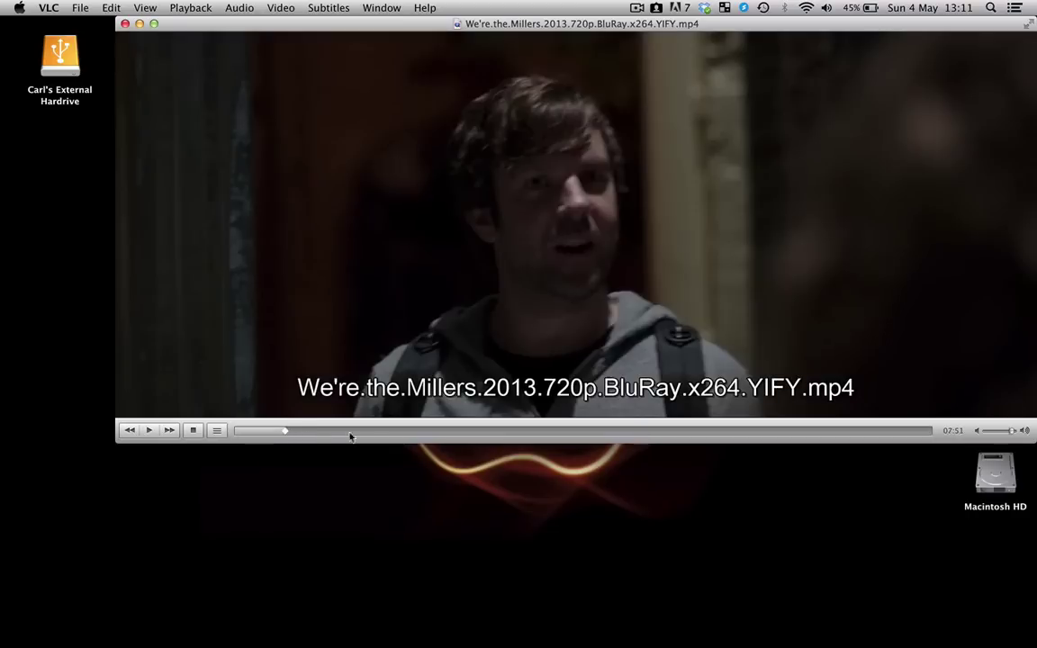
left_click_drag(403, 437, 594, 431)
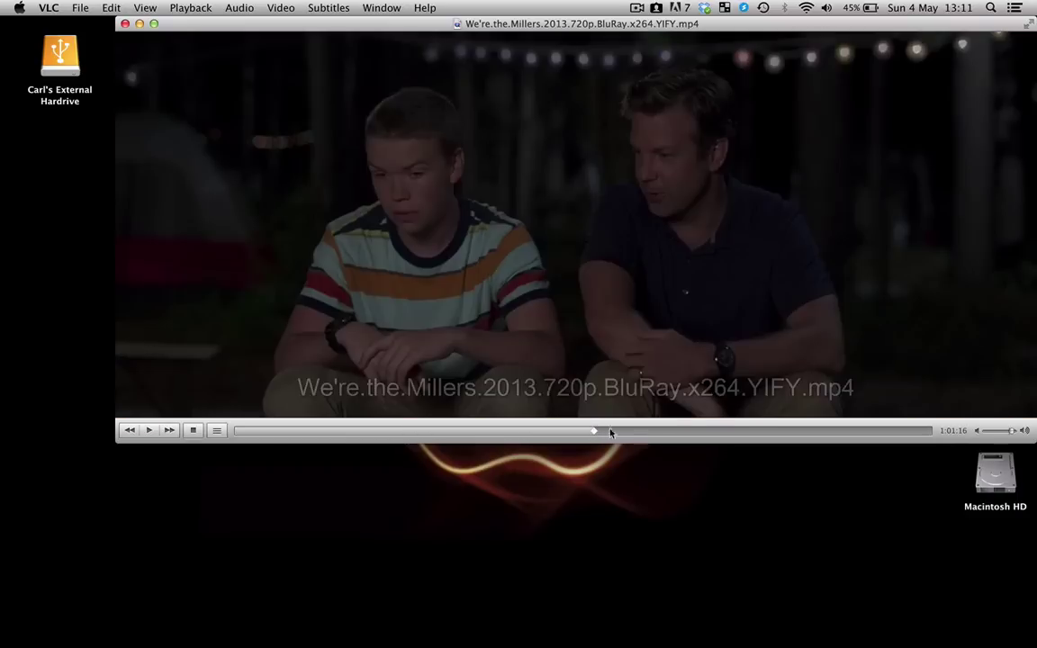
left_click_drag(781, 431, 890, 431)
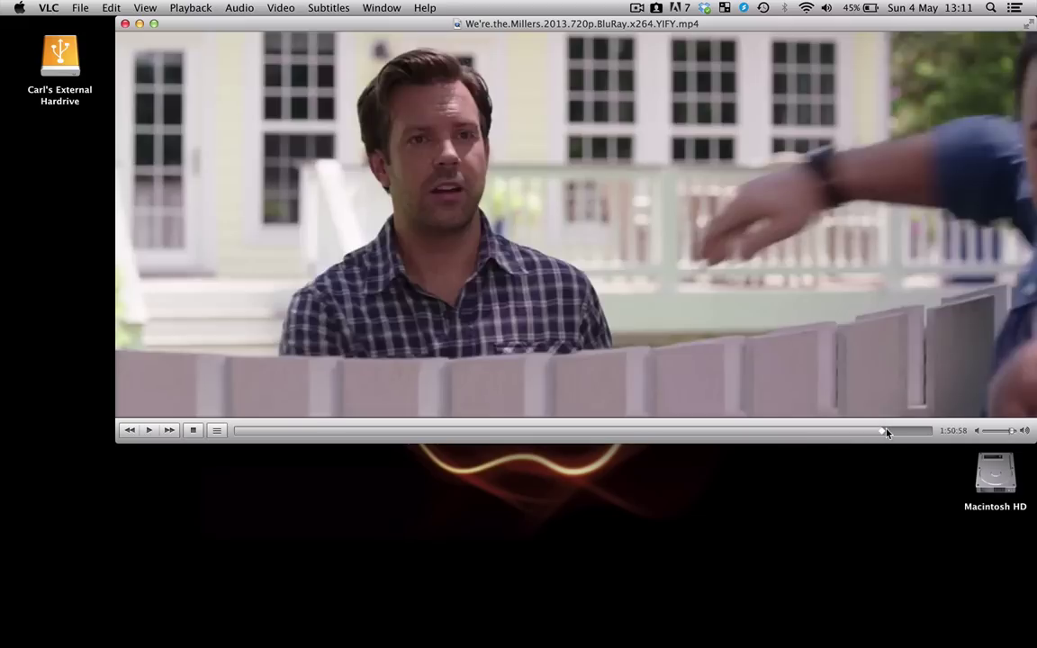
left_click(125, 24)
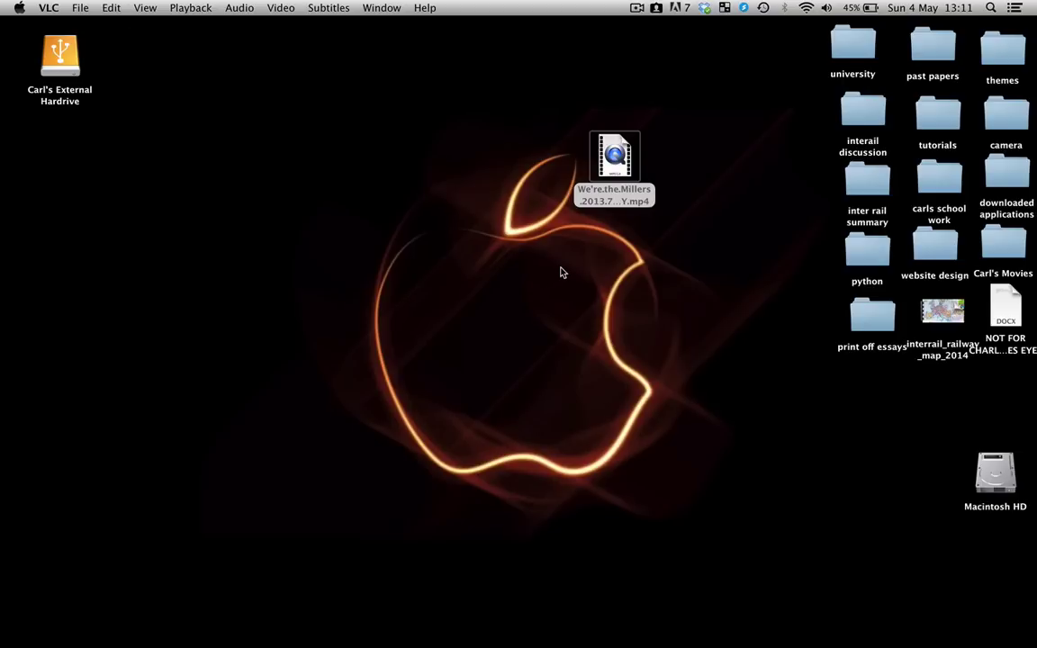